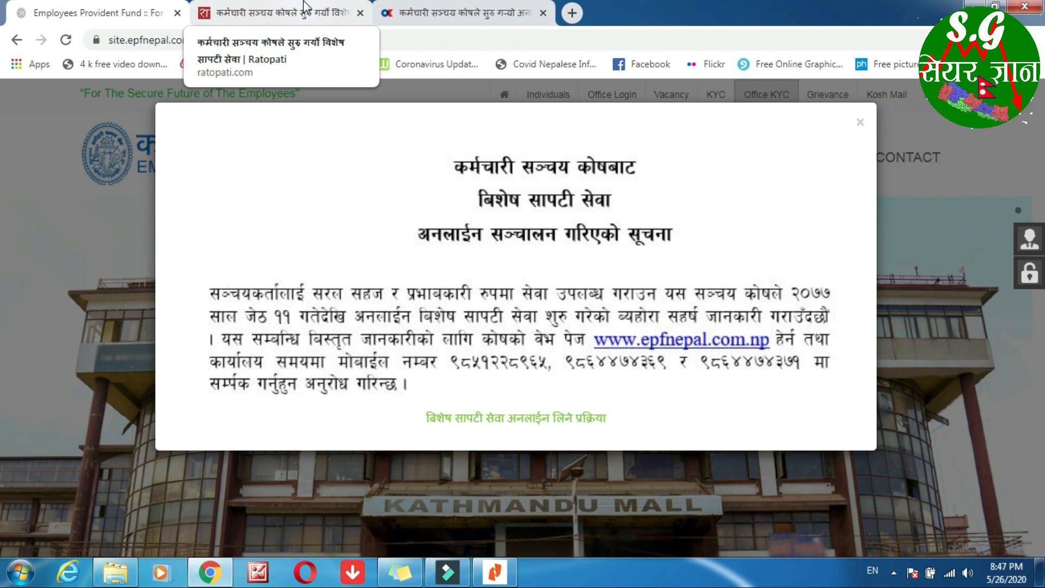
- Look over the Ratopati and Onlinekhabar articles about the Employees Provident Fund's new online loan service
click(304, 8)
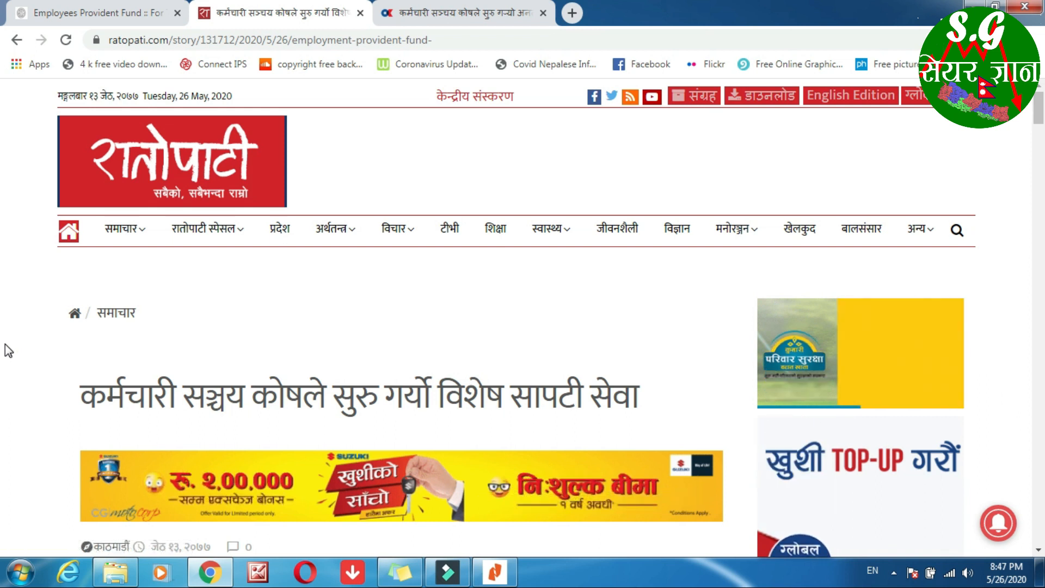
click(446, 19)
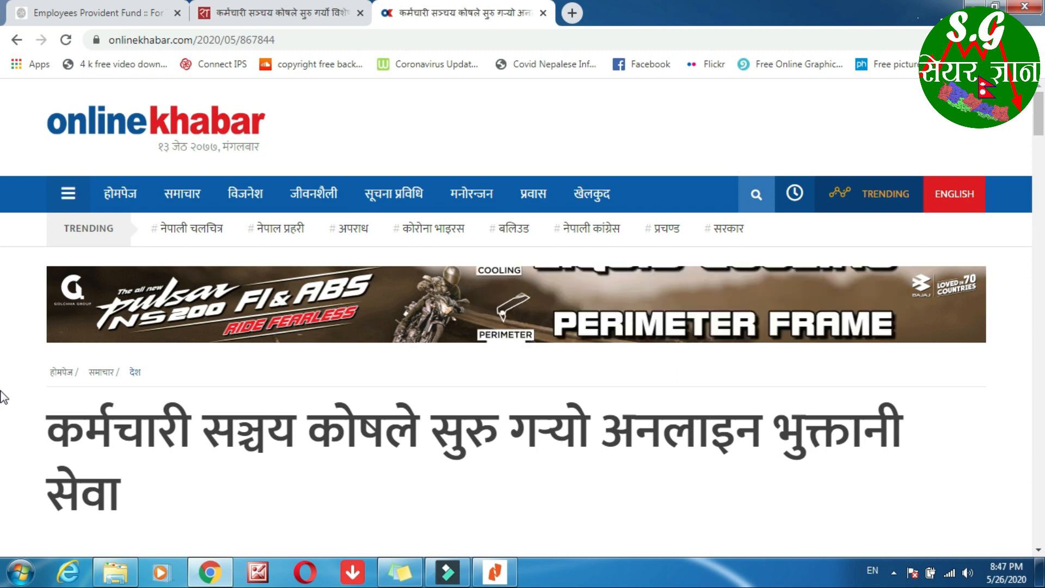
click(297, 7)
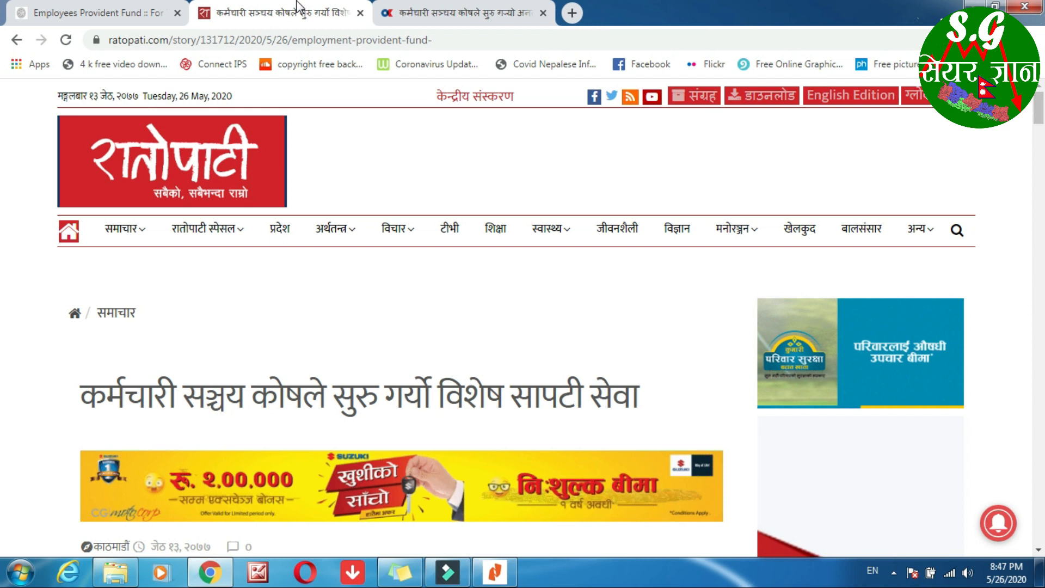
- Return to the Employees Provident Fund site and view the notice on obtaining the special loan online
click(111, 7)
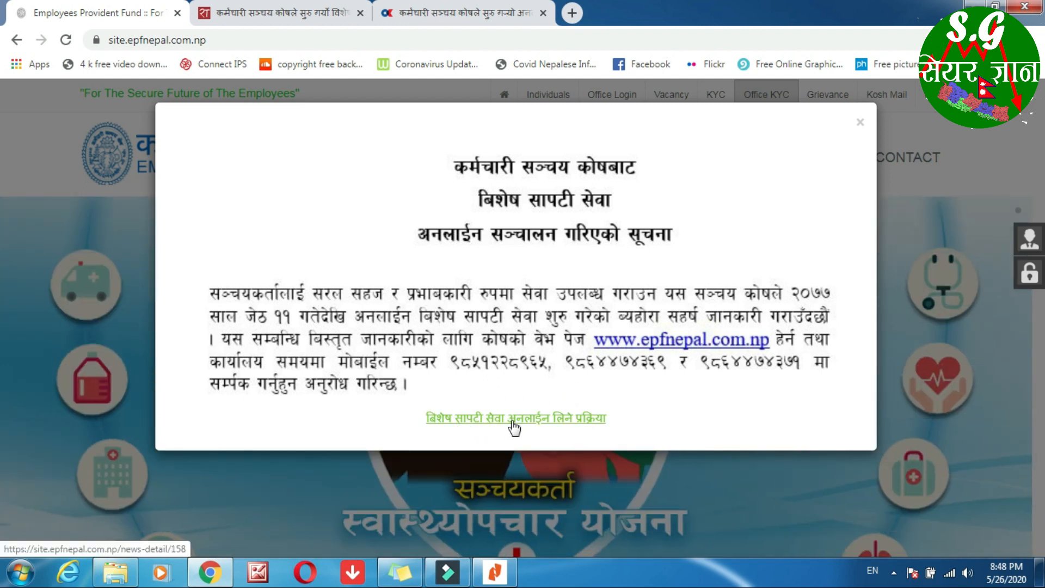
click(567, 421)
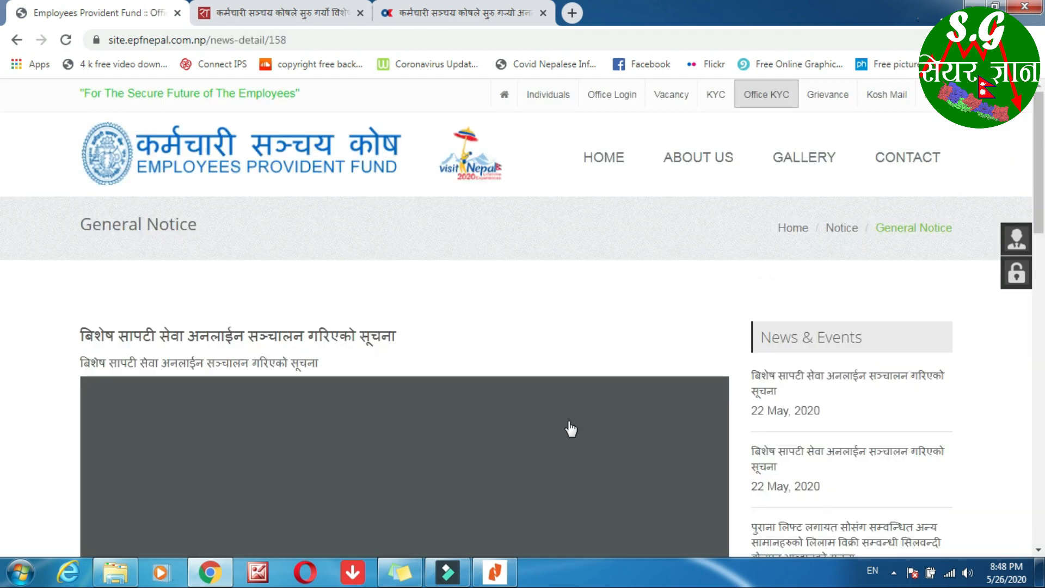
drag(1040, 149, 1041, 304)
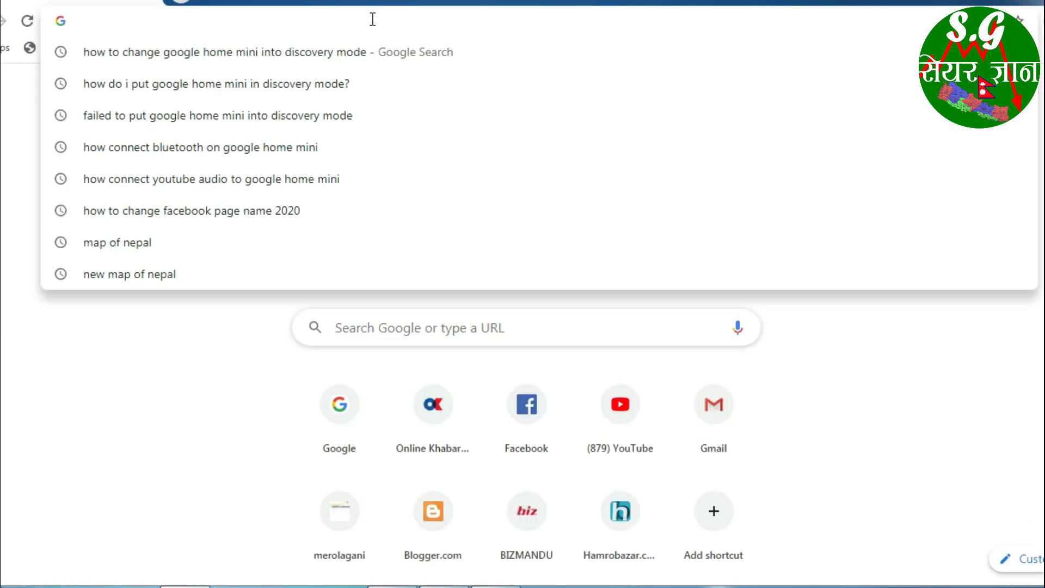
- Go to epfnepal.com.np, dismiss the special loan notice and open the Individual Login page
text(epf)
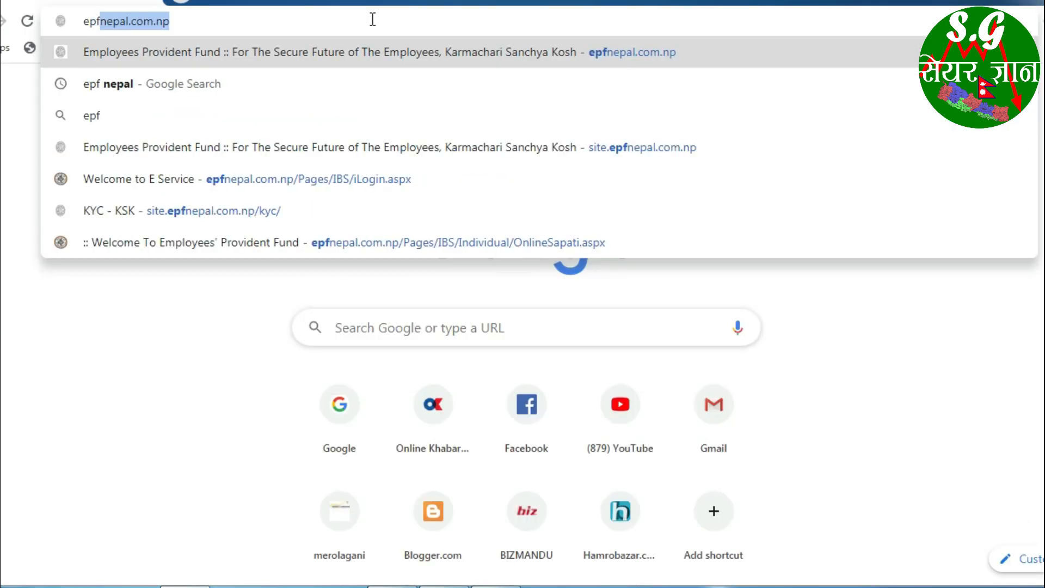
key(Return)
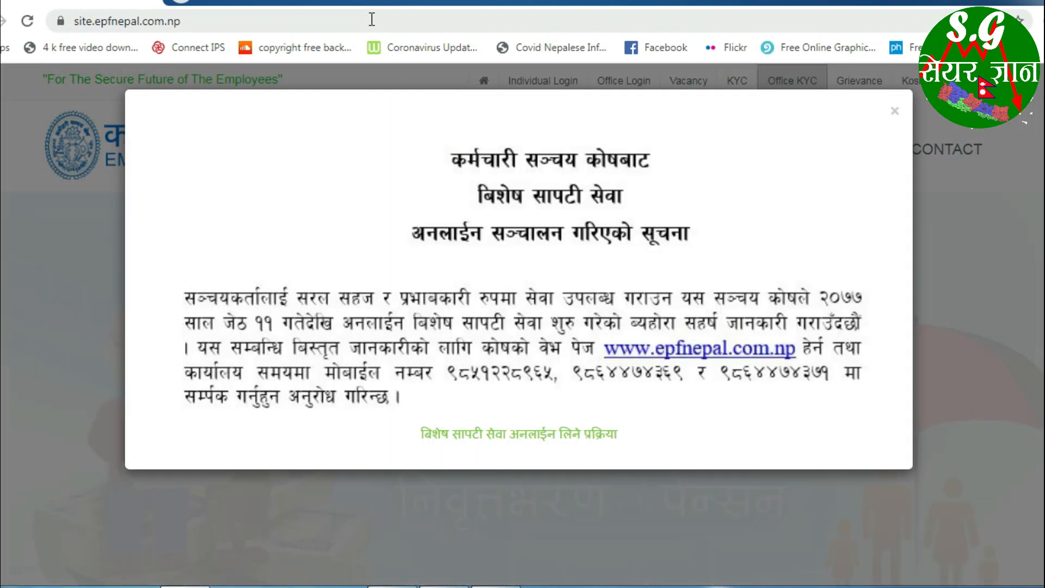
click(894, 110)
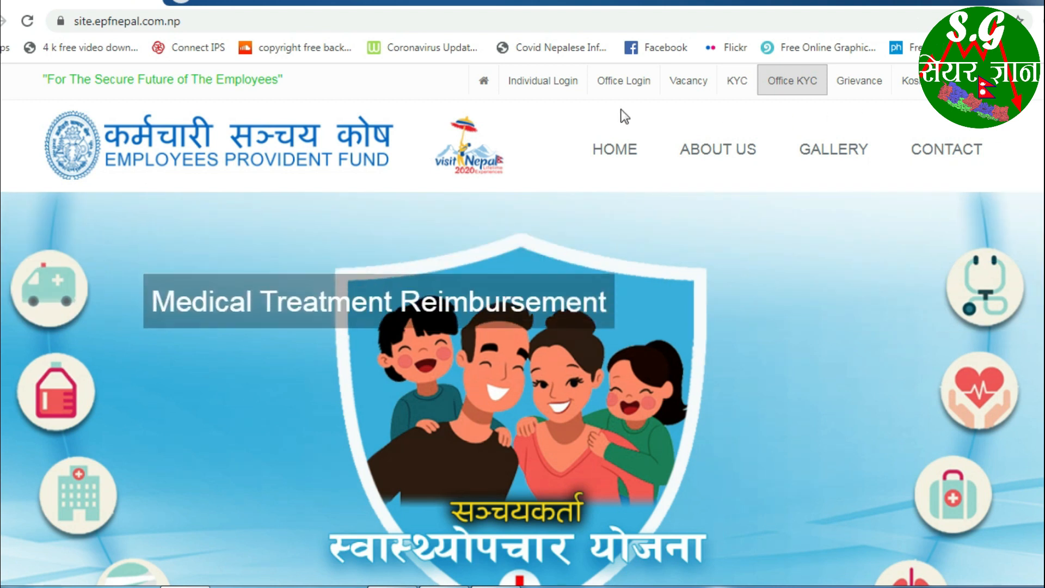
click(530, 81)
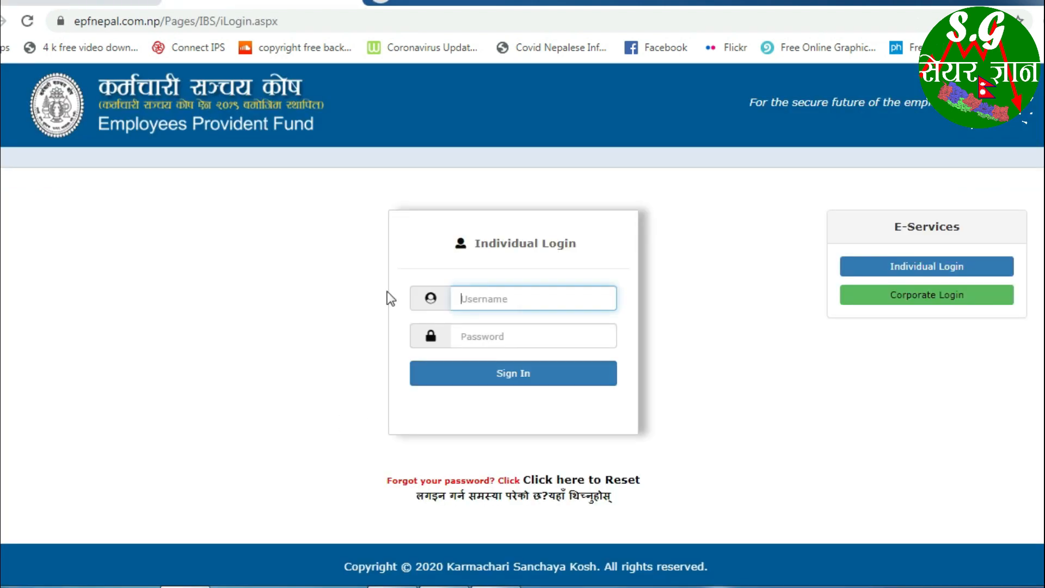
- Sign in to the individual account by entering its username and password
click(480, 295)
click(505, 338)
click(497, 336)
text(•)
key(BackSpace)
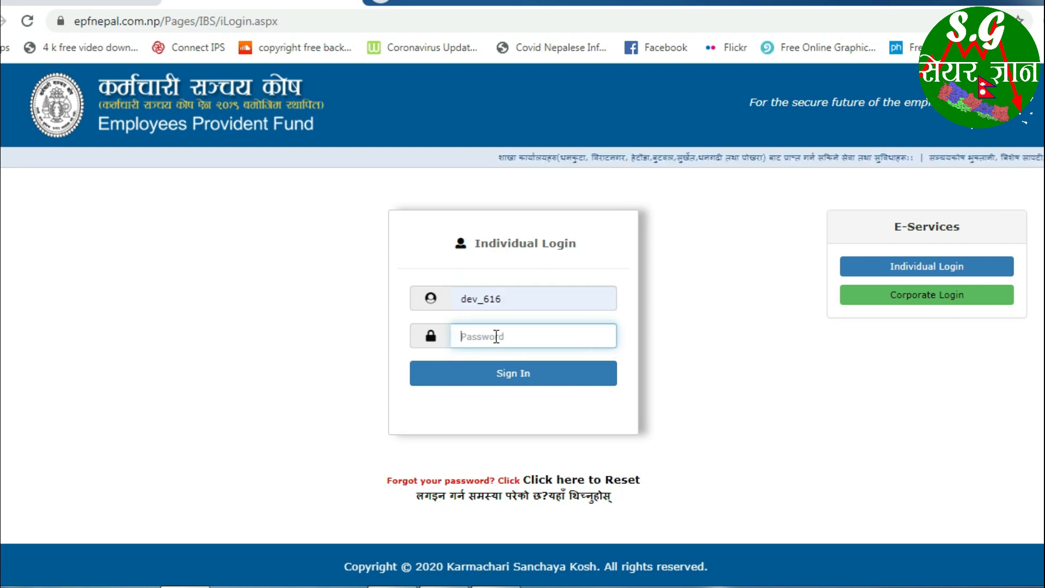
text(••••••••)
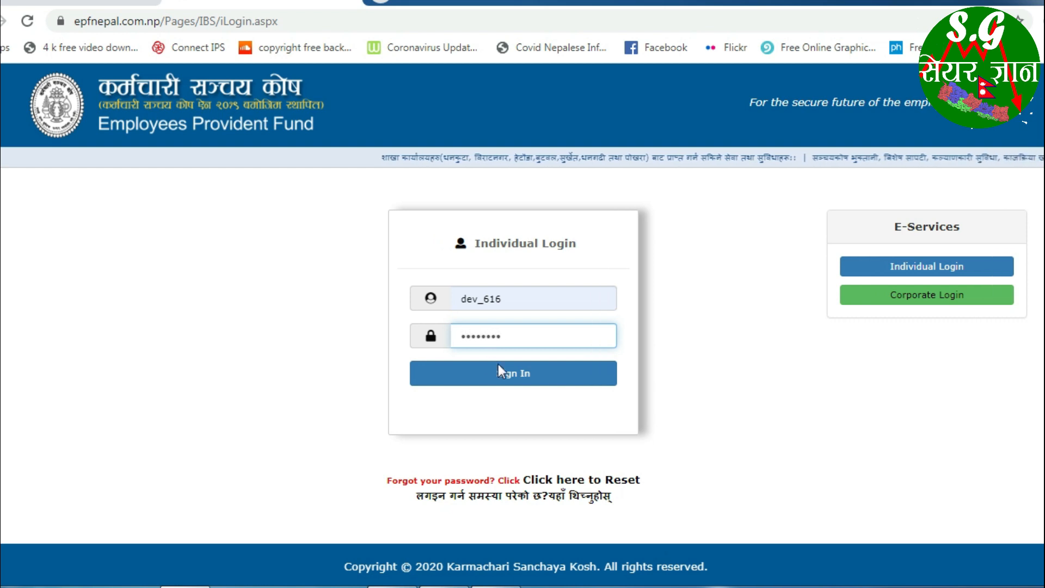
click(527, 373)
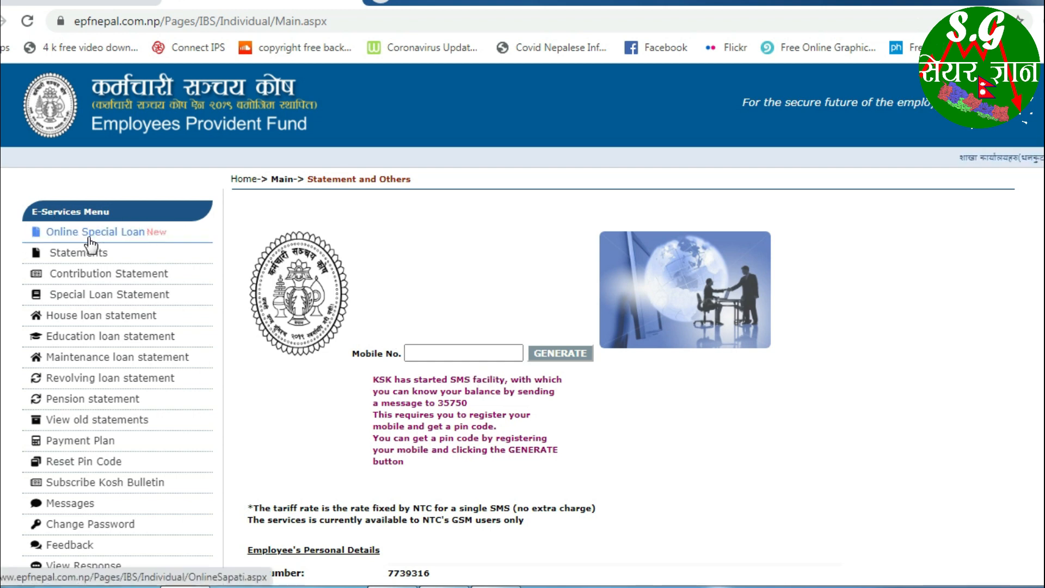
- Review the Online Special Loan eligibility status and open the Individual KYC form from its criteria list
click(127, 233)
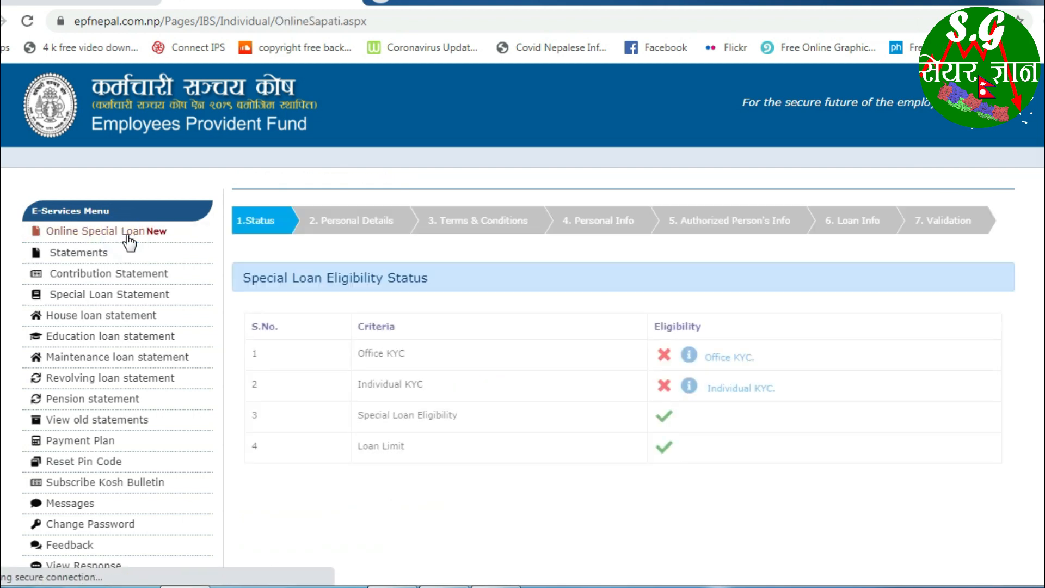
scroll(364, 280, down, 1)
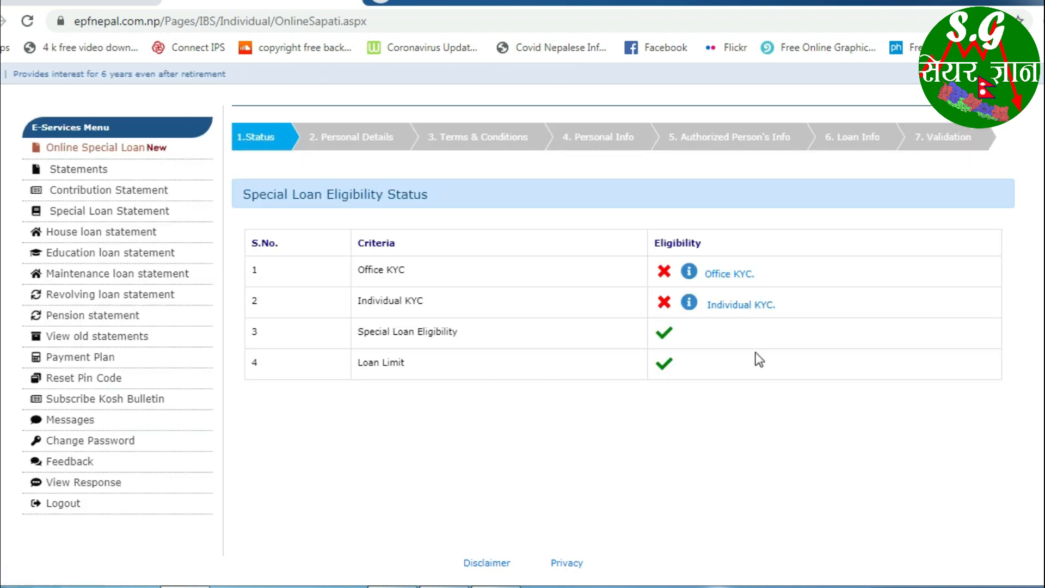
click(750, 306)
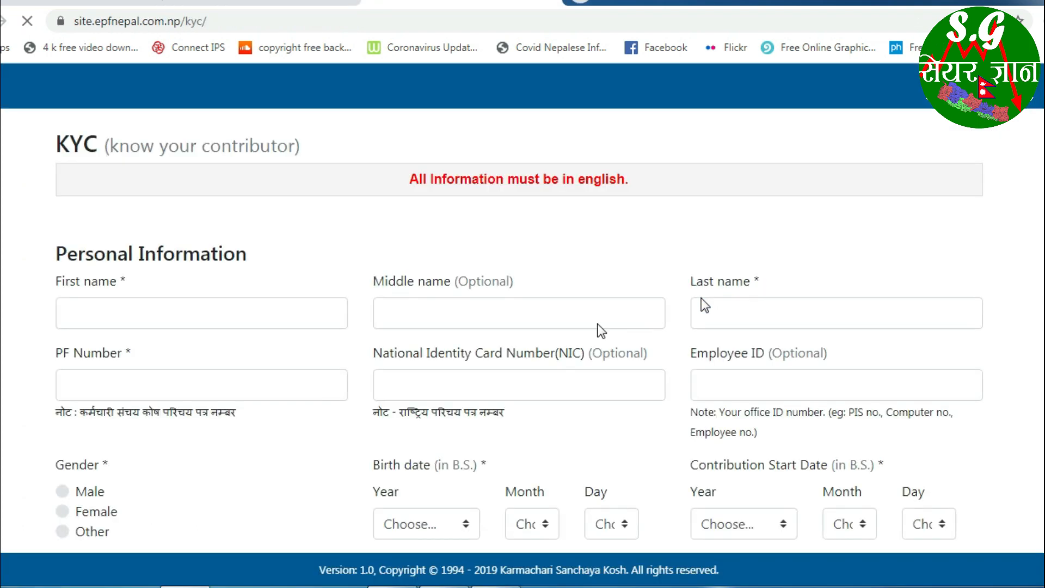
- Highlight the notice above the KYC form's personal information that says all information must be in English
scroll(287, 427, down, 3)
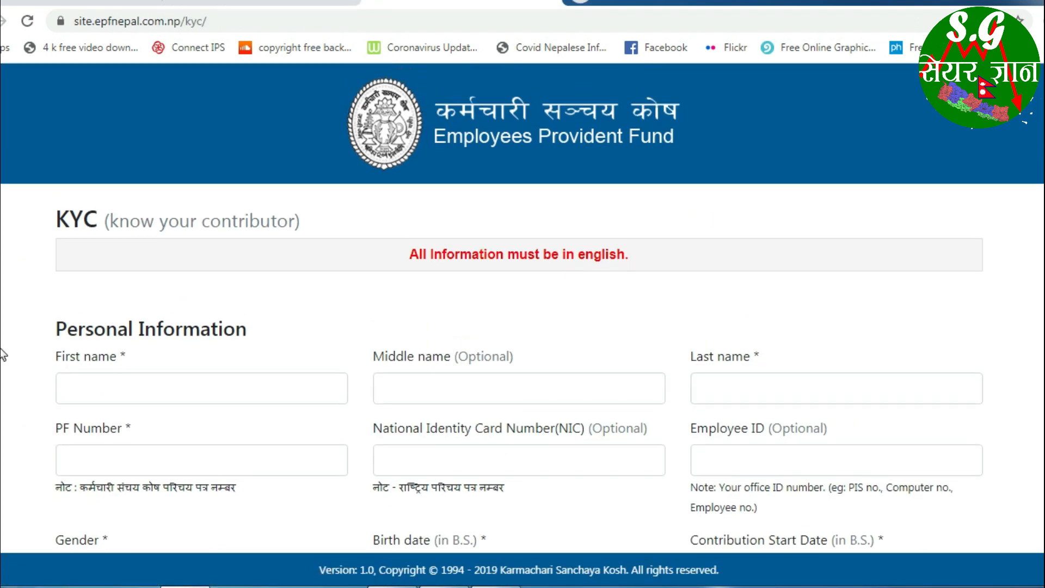
scroll(3, 360, down, 2)
scroll(683, 208, up, 2)
drag(406, 260, 726, 256)
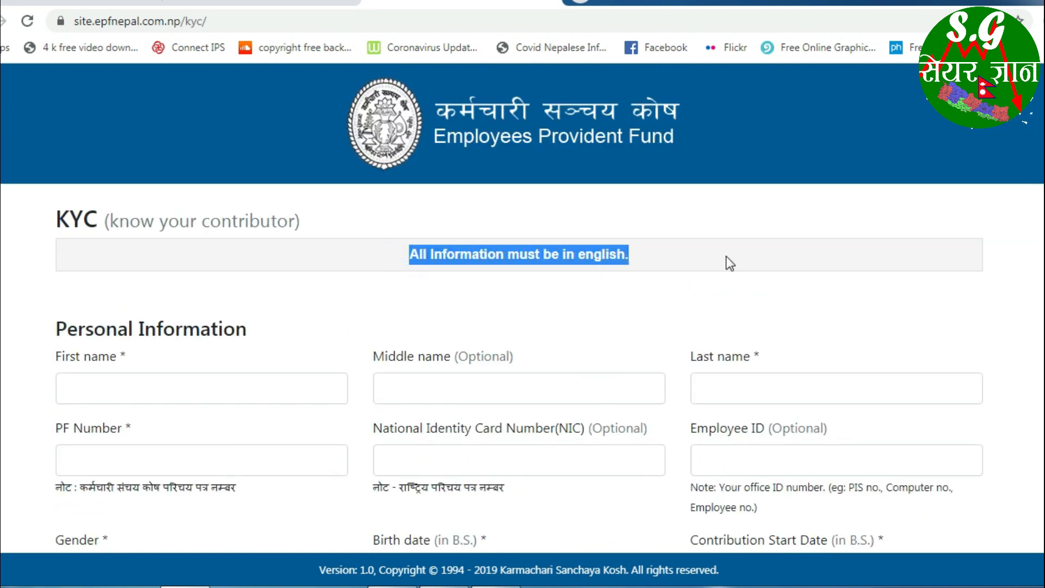
- Enter the contributor's first name and last name in the Personal Information section, leaving the optional middle name blank
scroll(720, 244, down, 2)
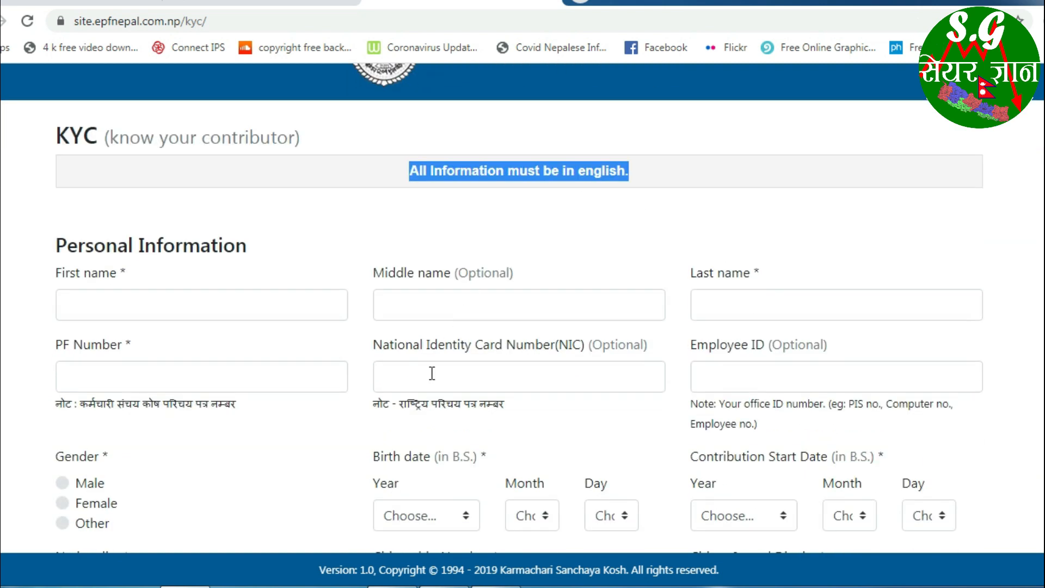
scroll(279, 247, down, 2)
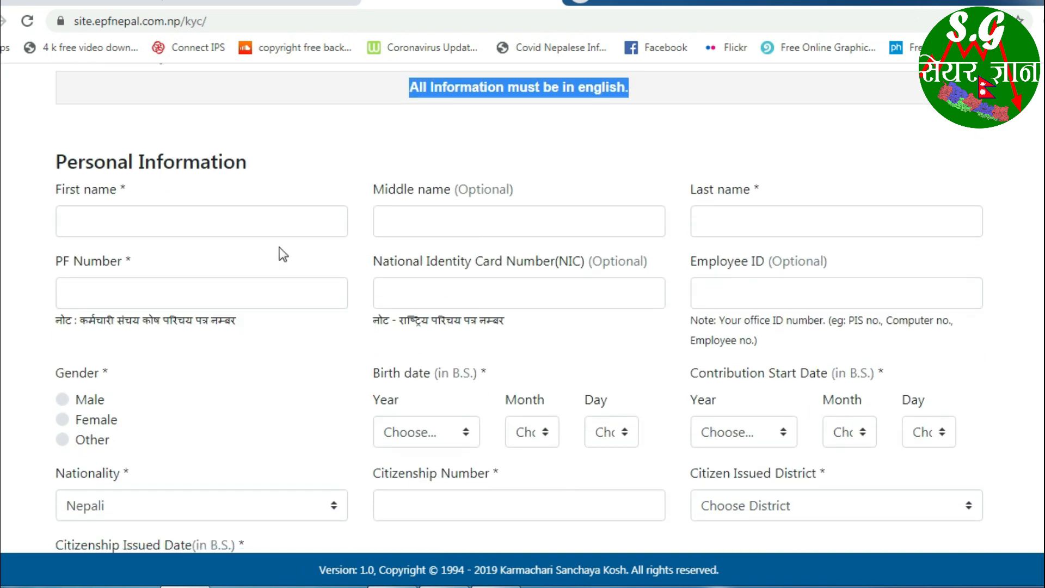
click(147, 217)
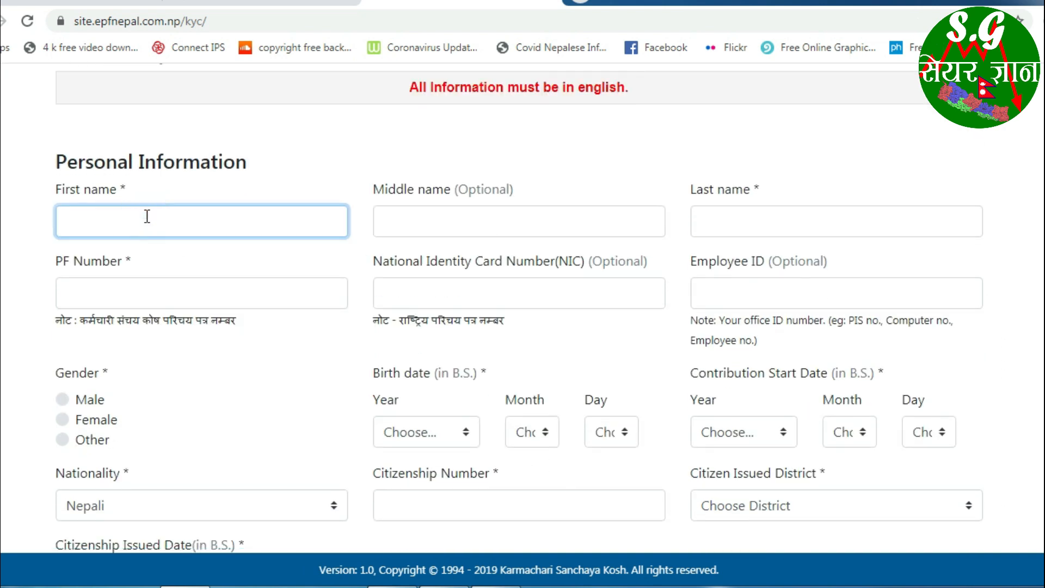
text(Dev)
click(455, 221)
click(879, 236)
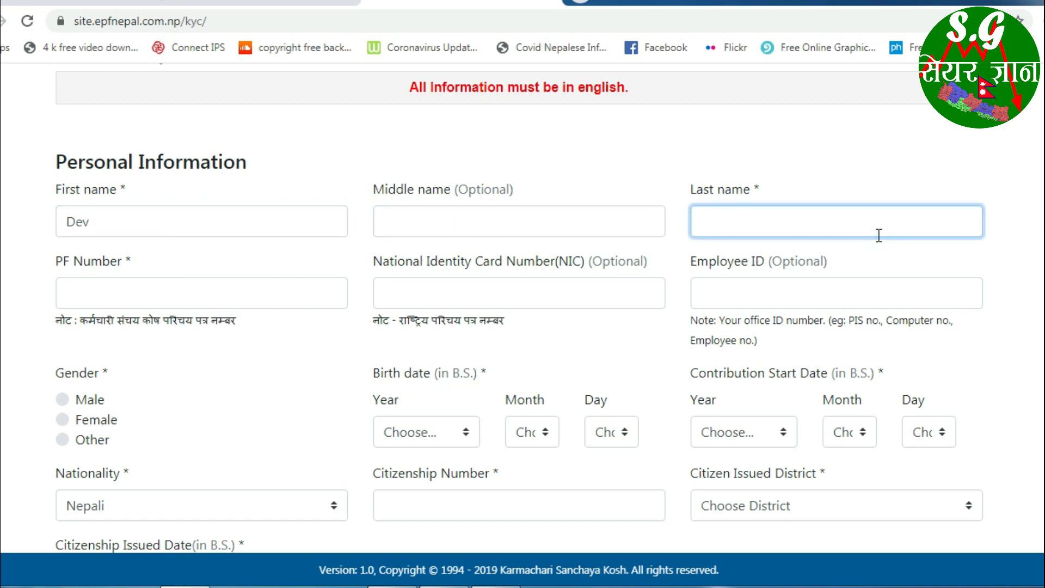
text(G)
- Point out the PF Number, National Identity Card Number and Employee ID fields without filling them in
click(124, 296)
scroll(124, 297, down, 2)
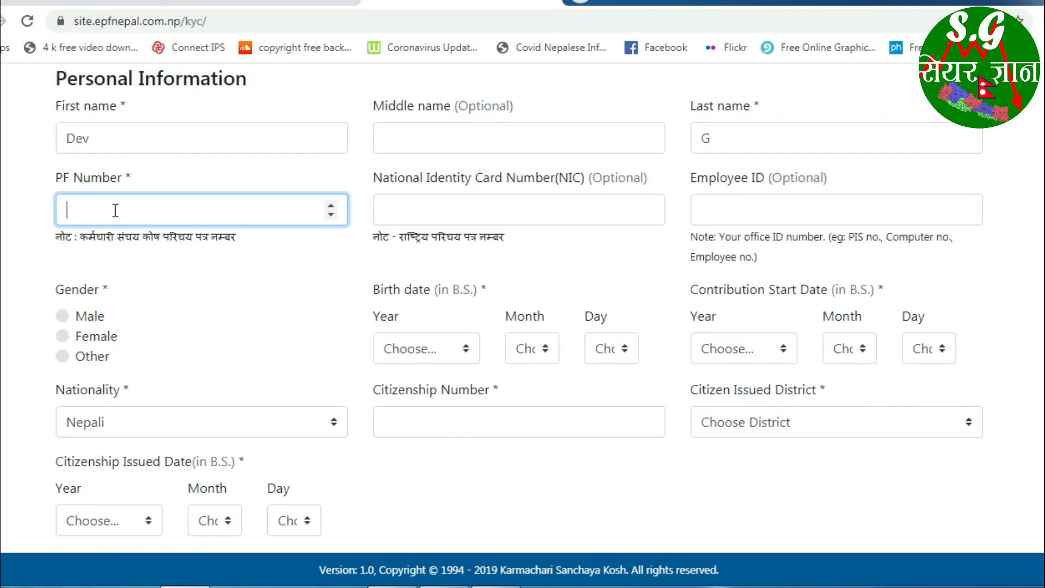
click(115, 209)
click(523, 207)
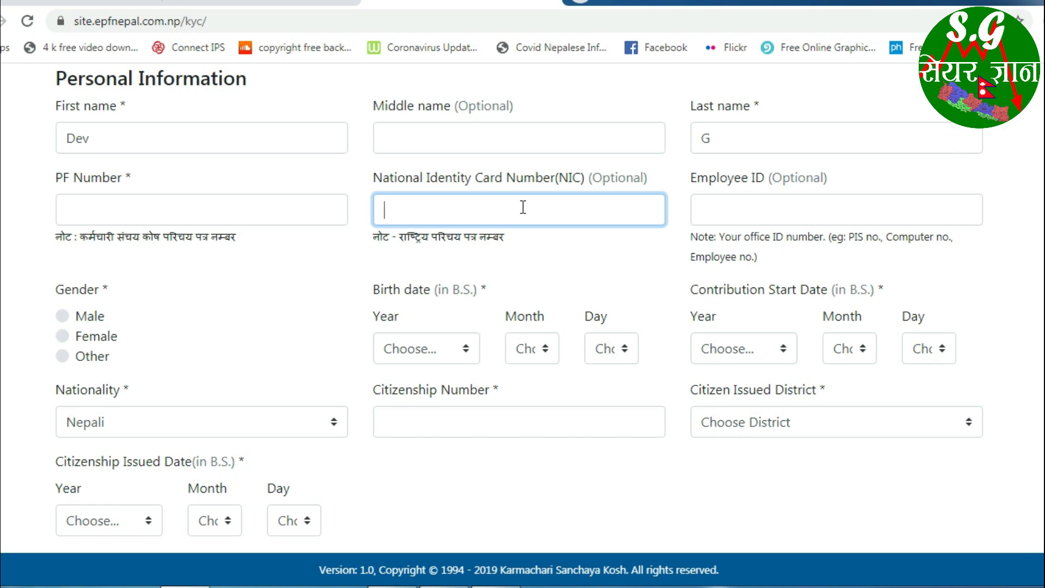
click(766, 205)
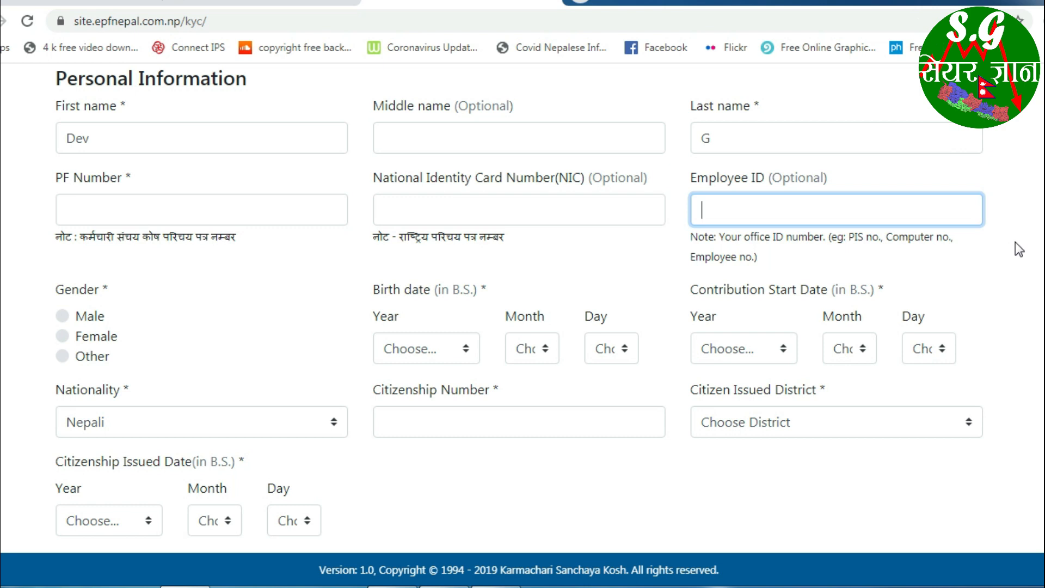
- Set the gender to Male and check the year, month and day choices of the birth date
scroll(1015, 242, down, 2)
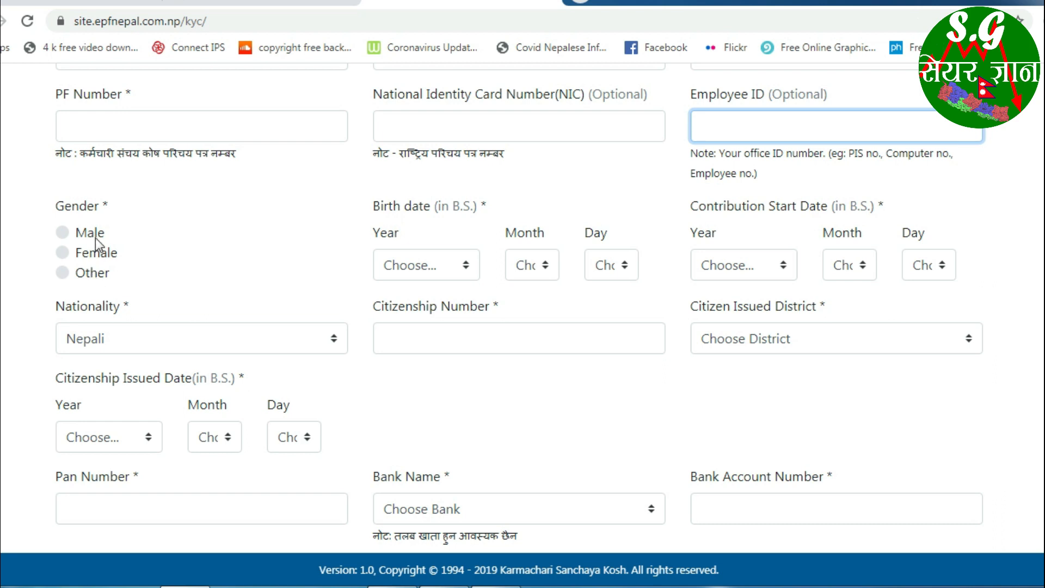
click(64, 235)
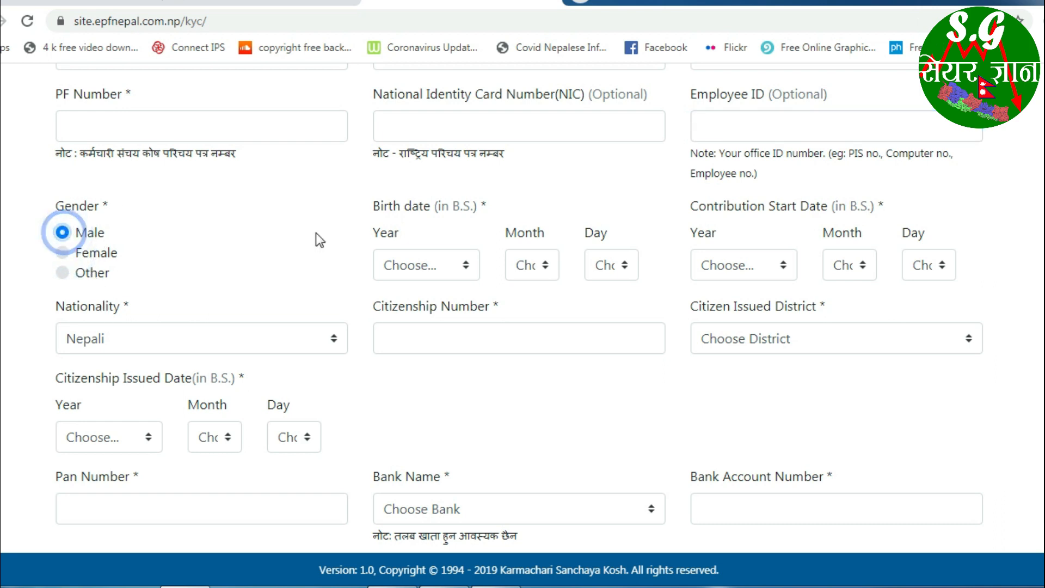
click(419, 267)
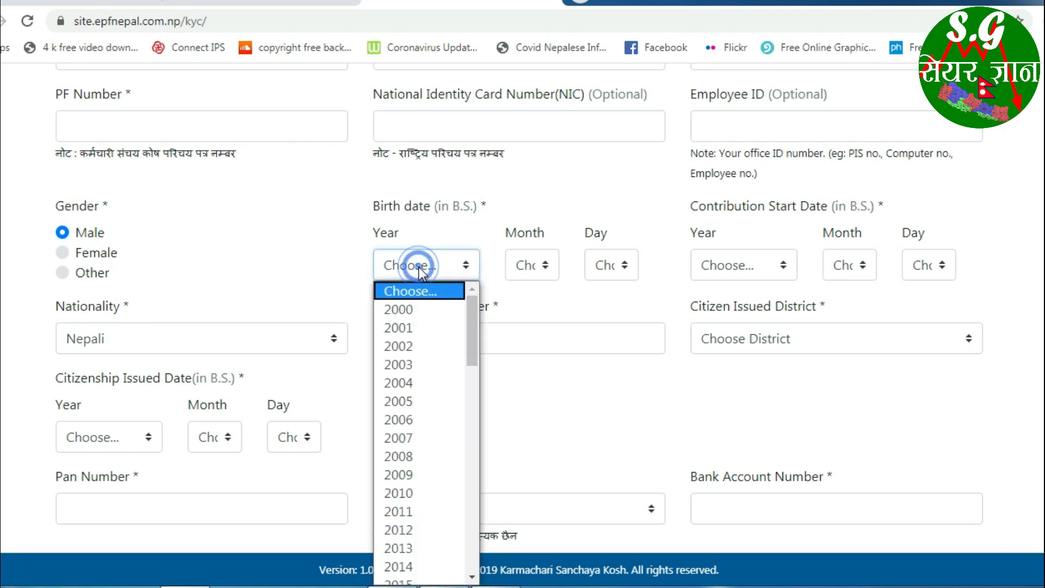
click(519, 265)
click(604, 270)
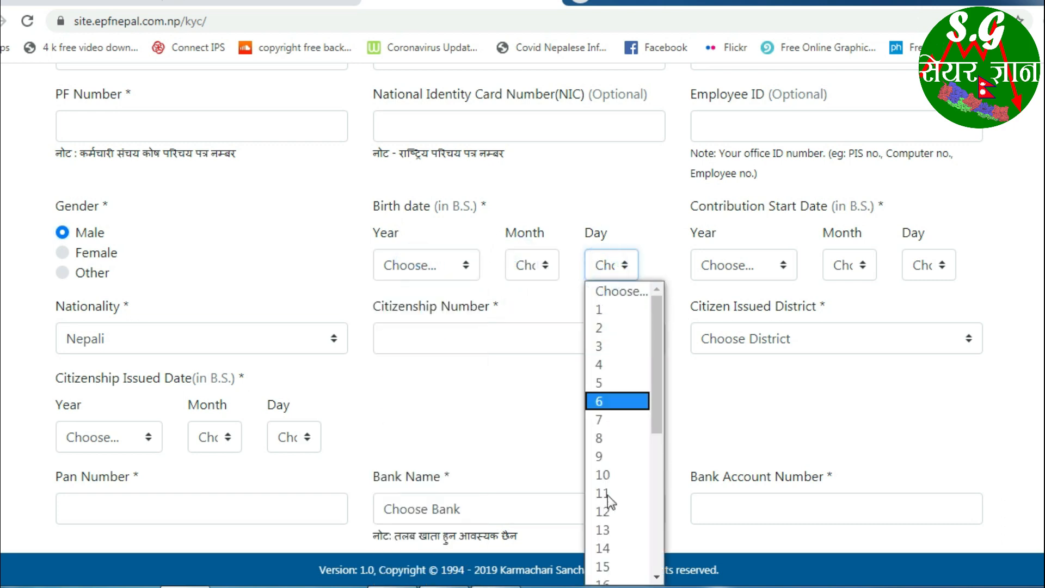
click(632, 171)
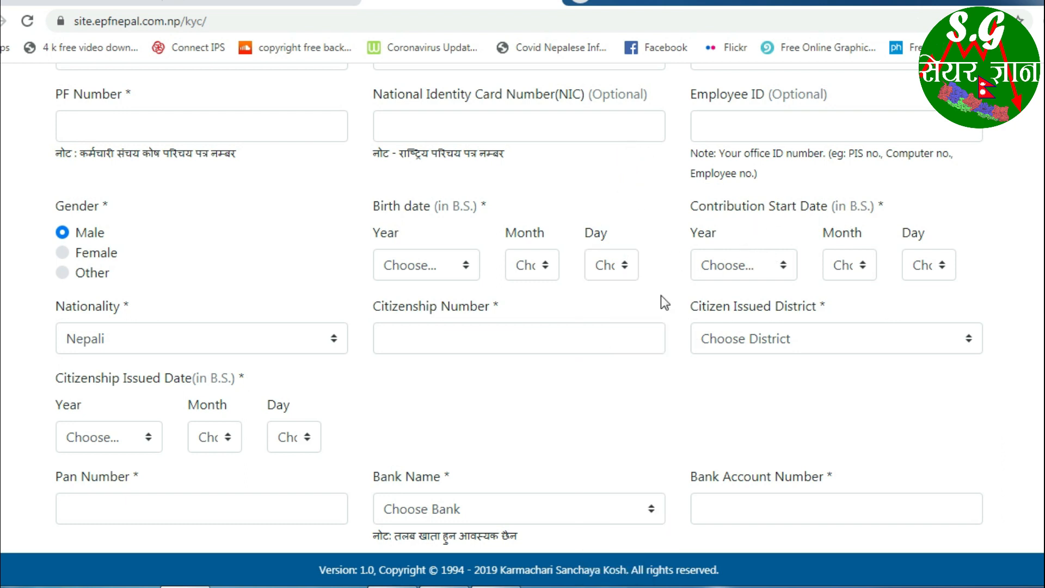
- Look through the year, month and day choices of the contribution start date
click(743, 270)
scroll(721, 449, down, 15)
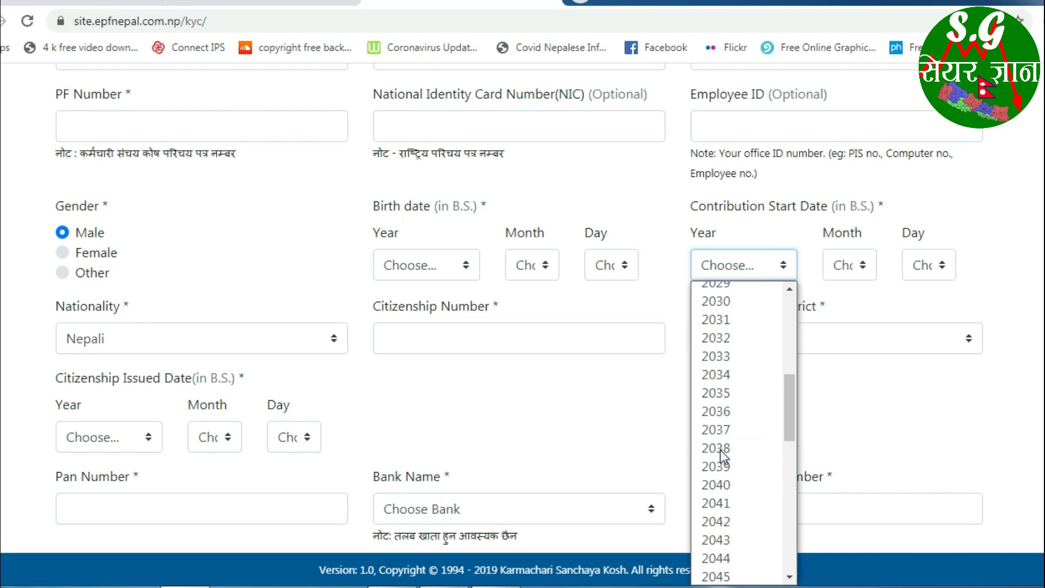
click(743, 223)
click(847, 267)
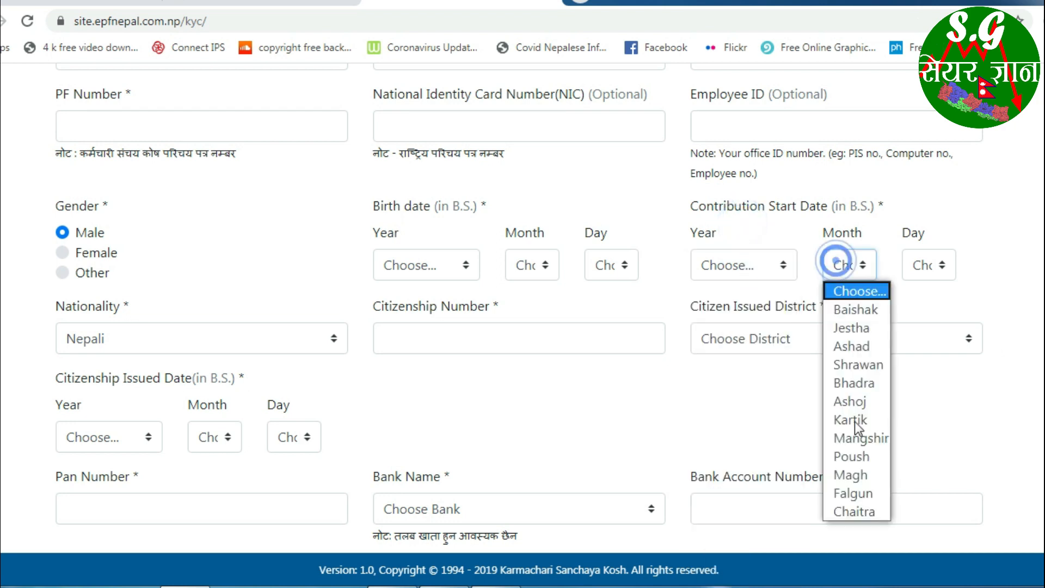
click(922, 267)
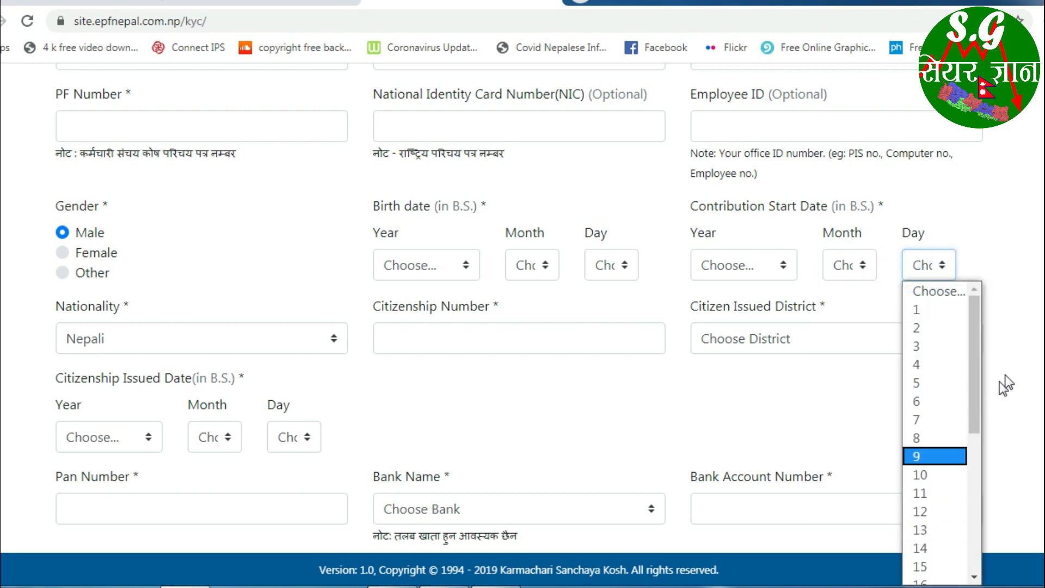
- Check the nationality choices, keep Nepali, and point out the Citizenship Number field without filling it in
scroll(1017, 326, down, 2)
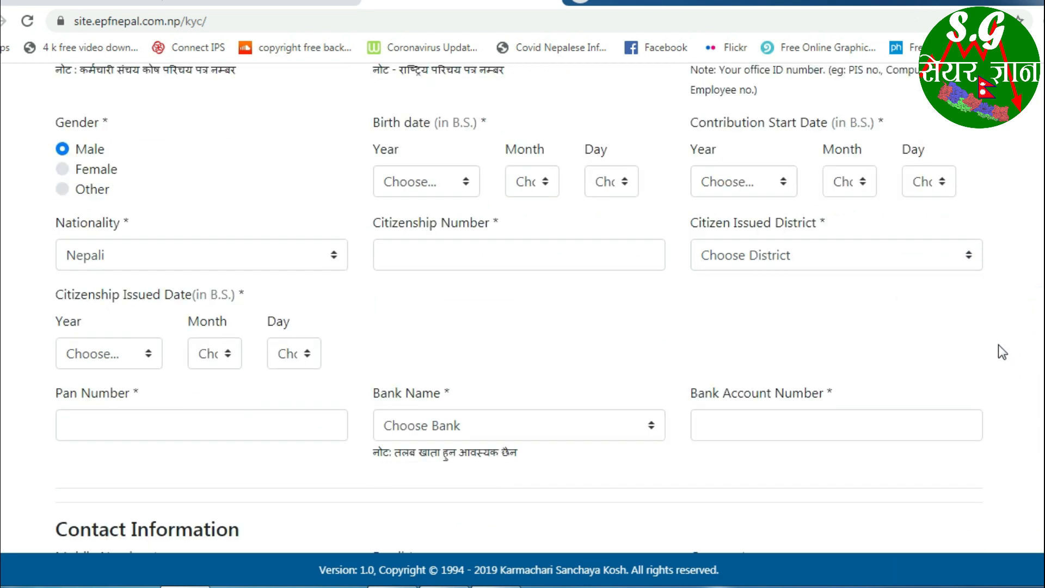
click(107, 259)
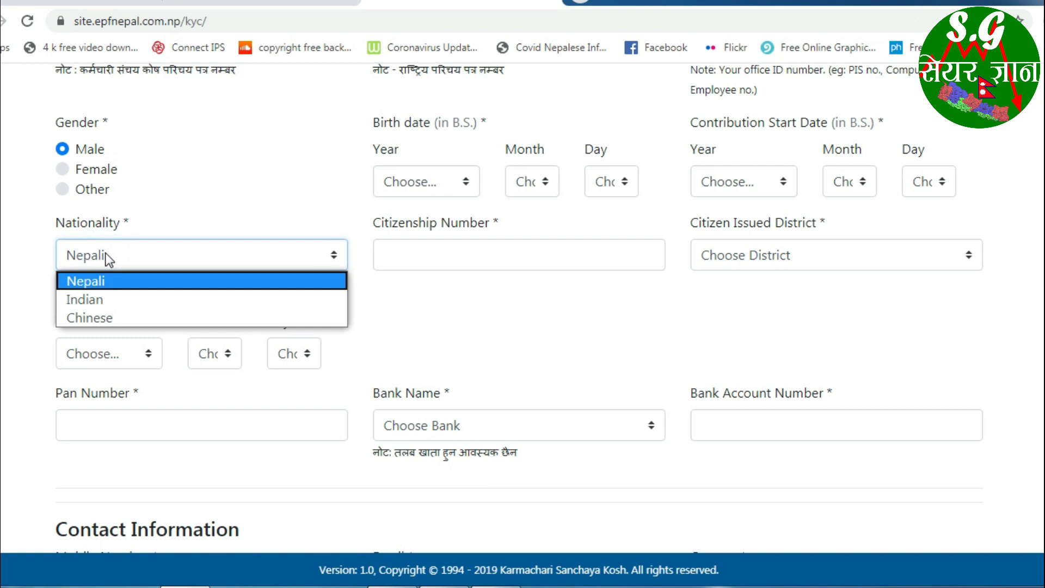
click(106, 257)
click(456, 253)
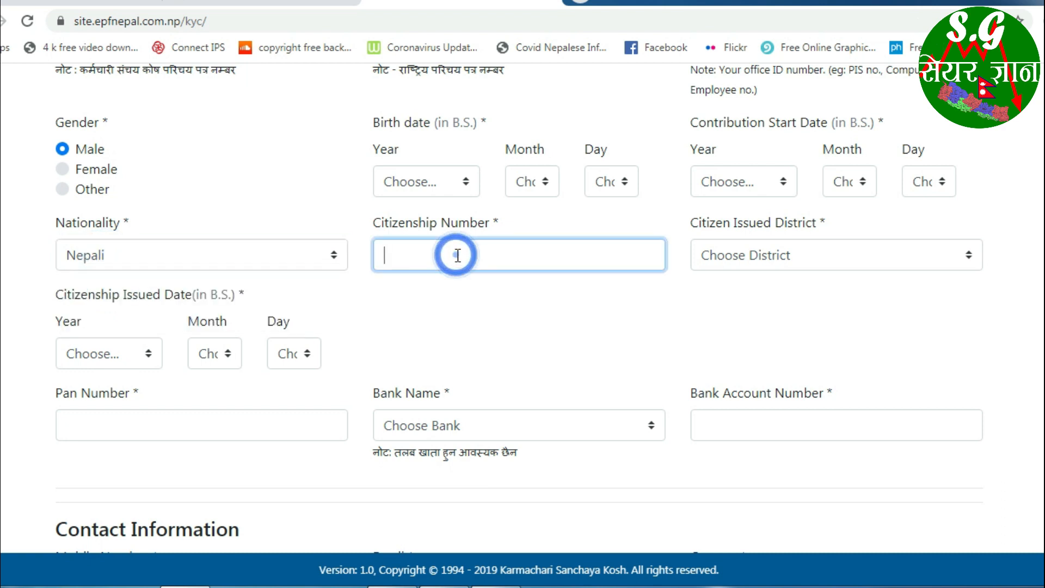
- Try BAJURA as the citizenship issued district, and set it to ACHHAM instead
click(847, 254)
click(830, 401)
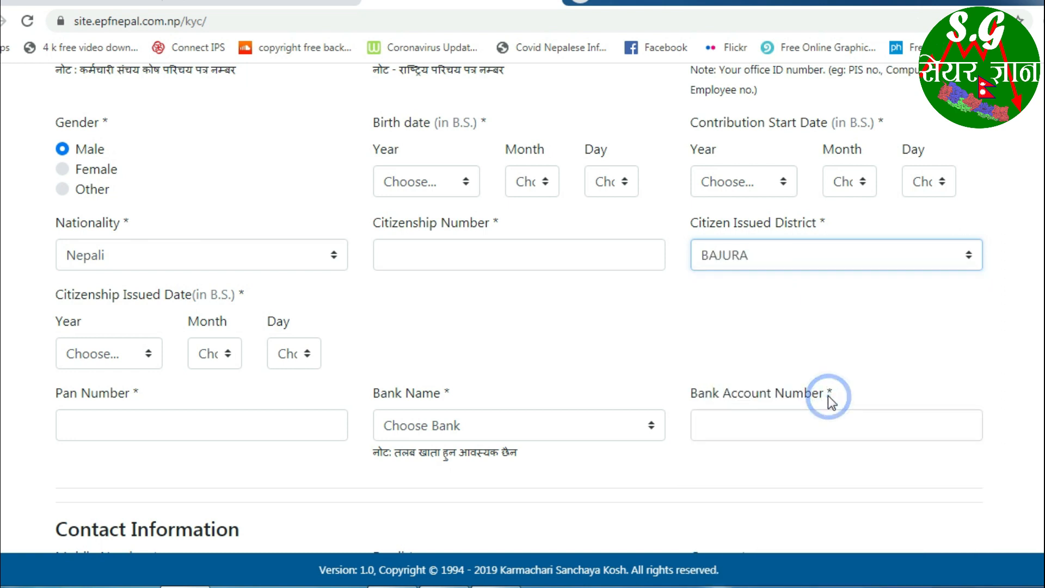
click(809, 255)
click(808, 296)
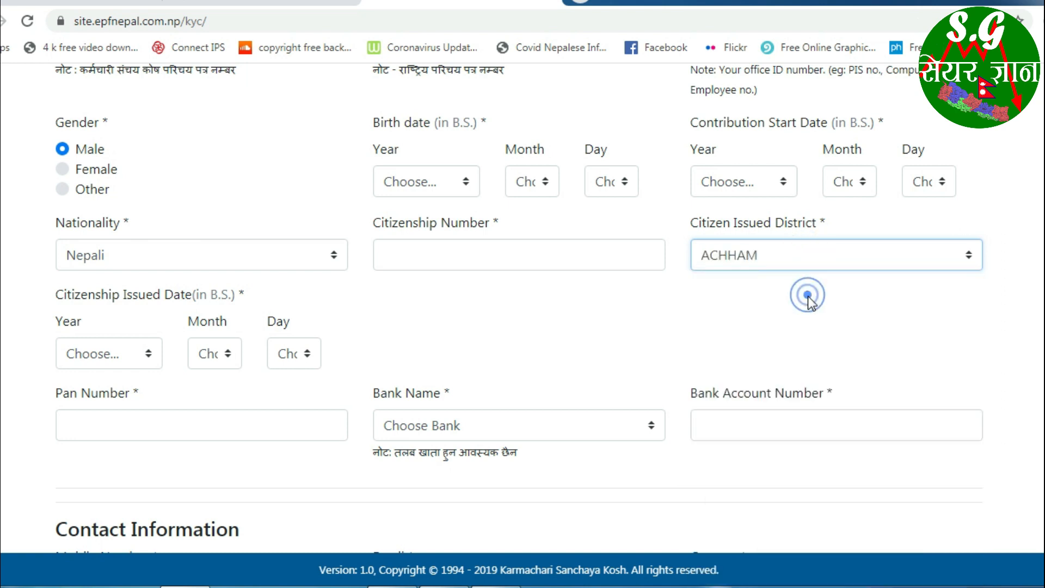
click(560, 300)
- Set the citizenship issued year to 2021 and check its month and day choices without selecting any
scroll(559, 300, down, 5)
scroll(303, 279, up, 3)
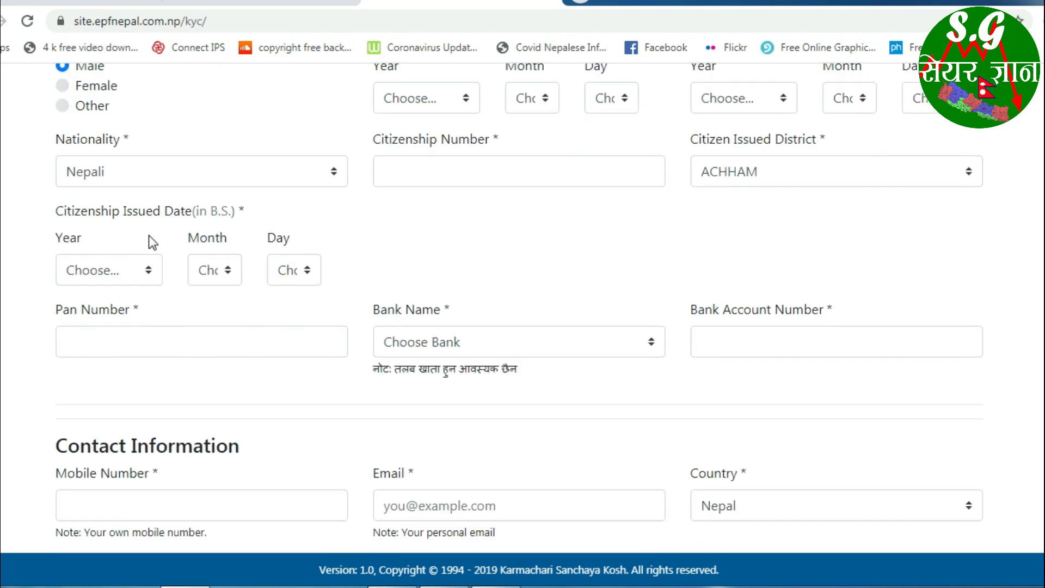
click(97, 272)
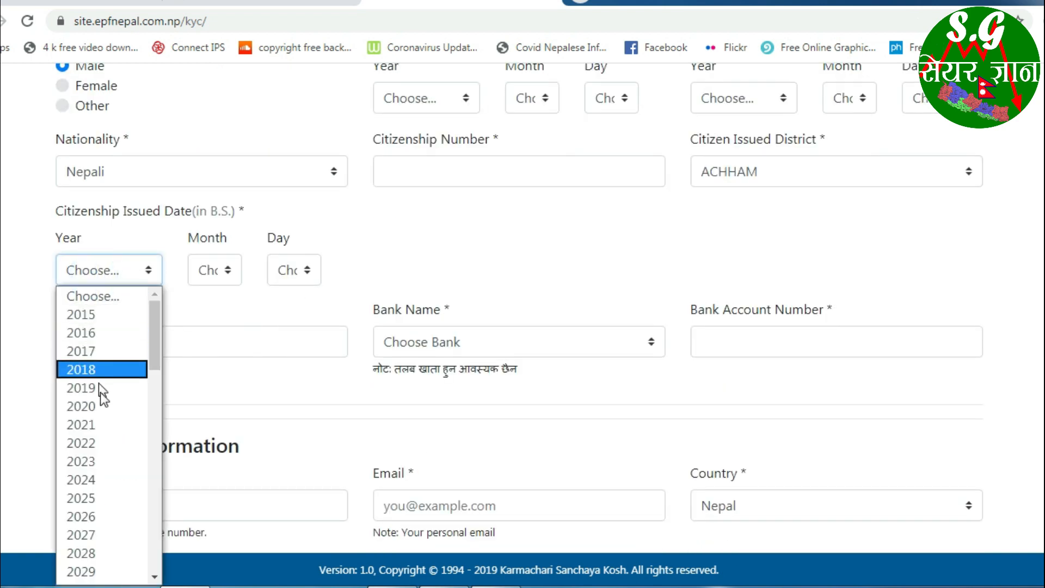
click(103, 424)
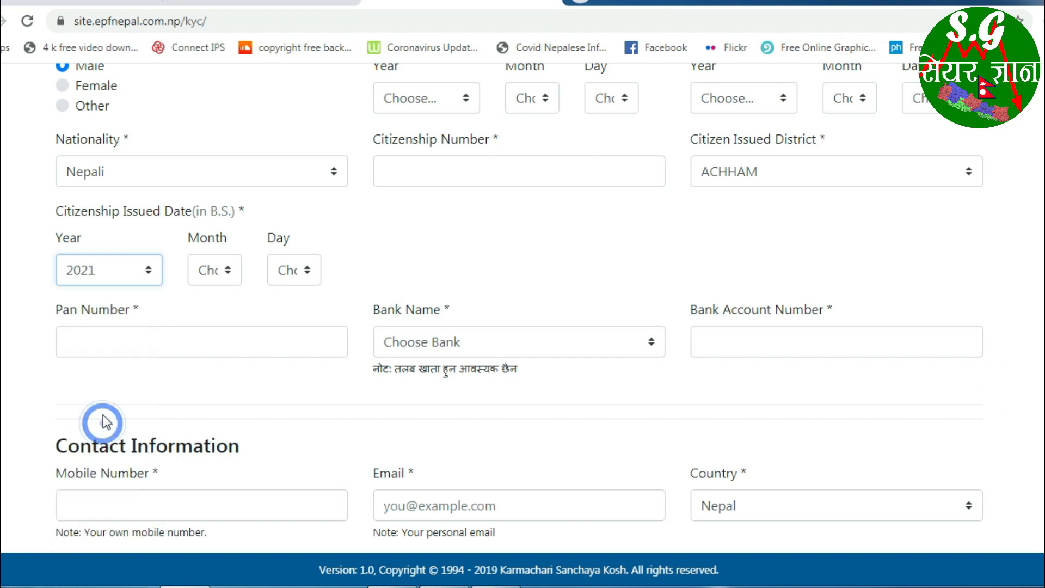
click(98, 270)
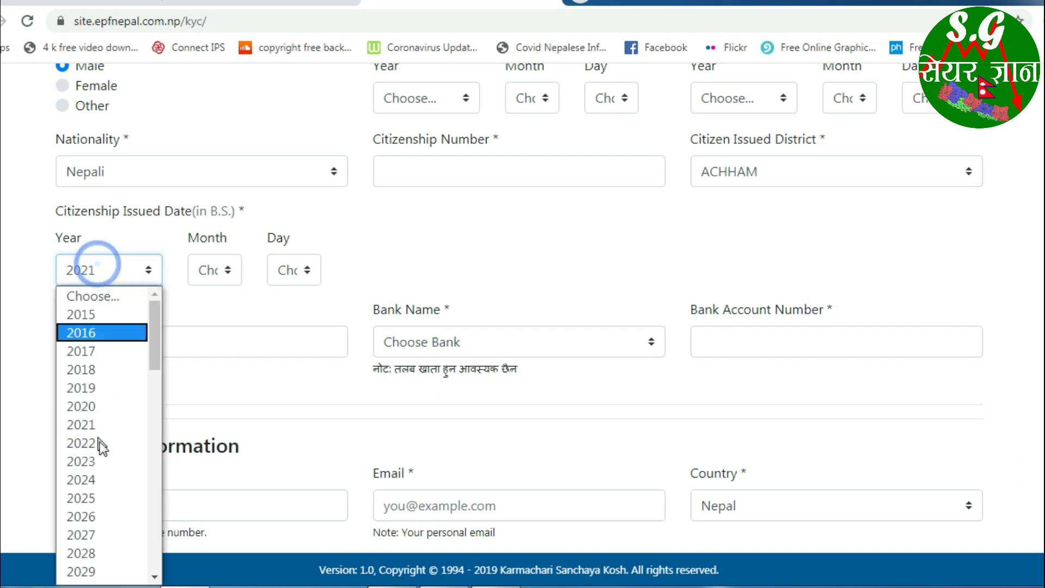
click(209, 271)
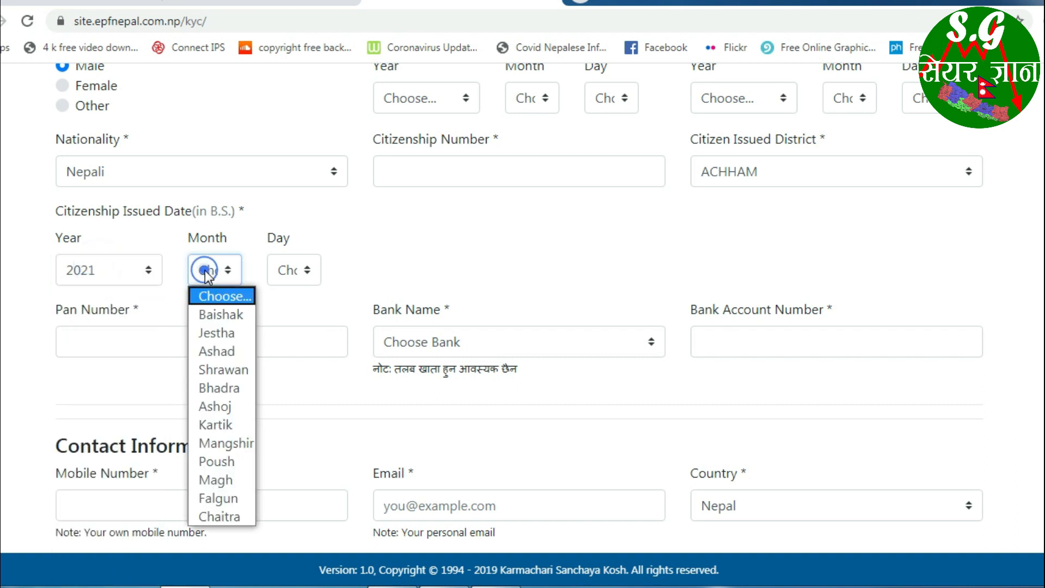
click(278, 270)
click(501, 291)
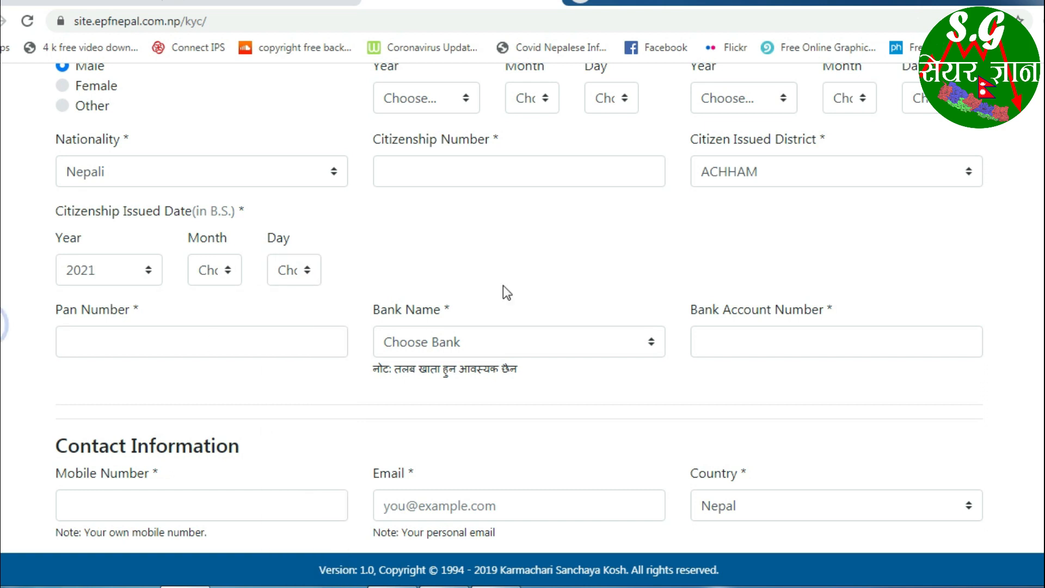
- Point out the Pan Number field and its required mark, leaving the field blank
scroll(31, 256, down, 2)
click(101, 258)
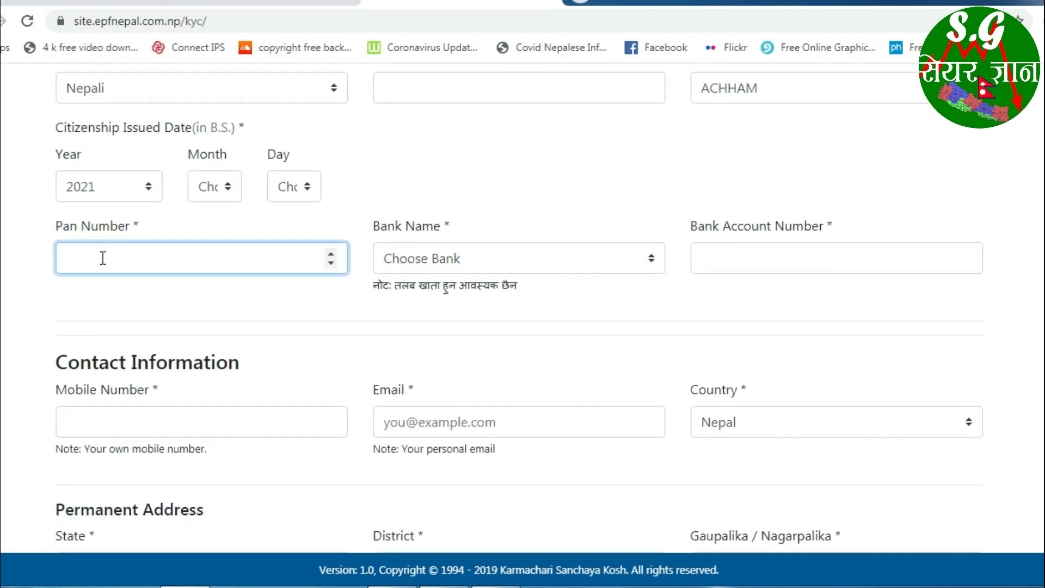
drag(133, 225, 148, 227)
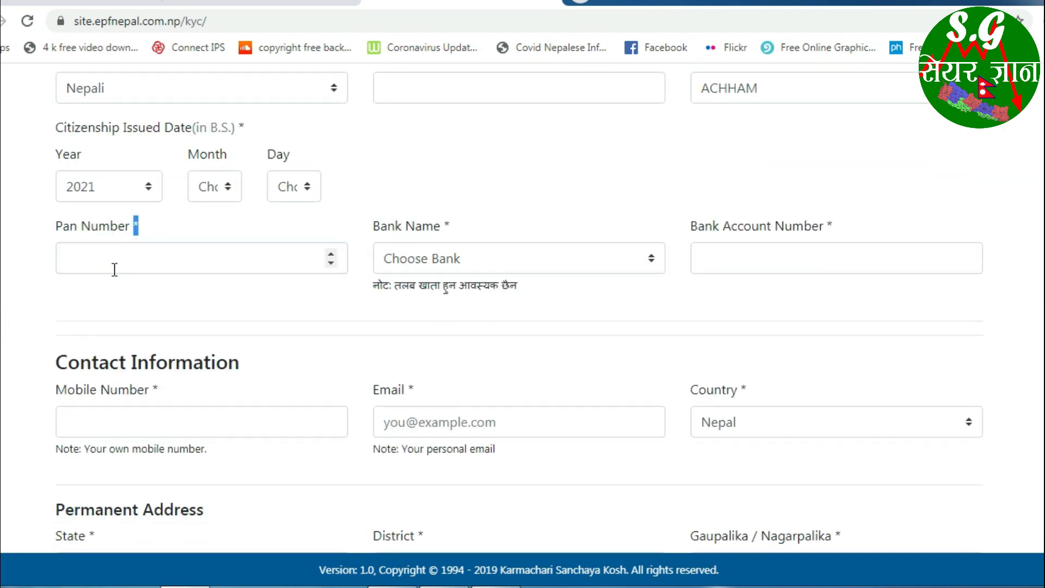
click(76, 259)
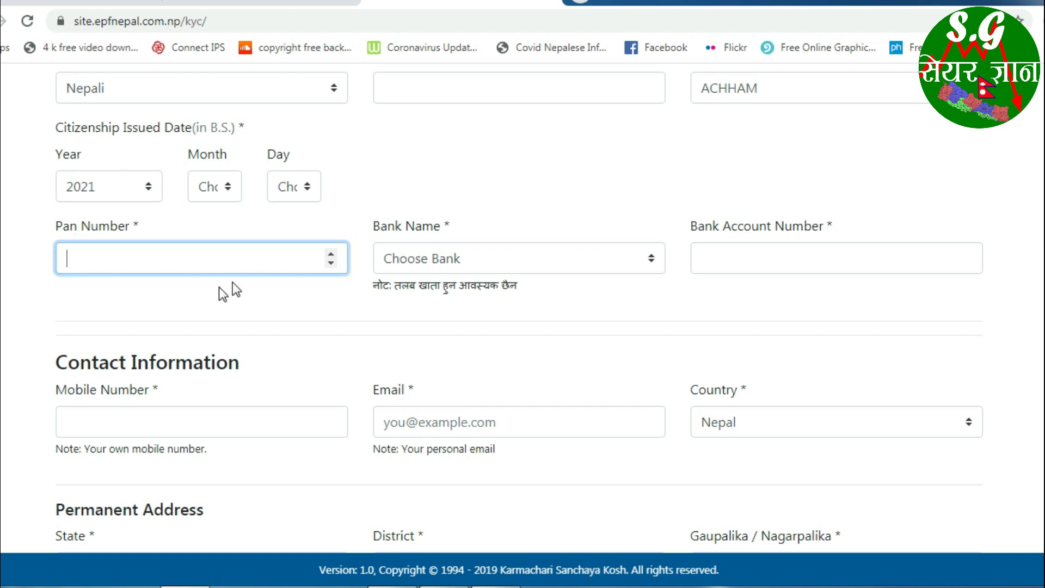
- Choose Nepal SBI Bank Ltd as the bank name and point out the Bank Account Number field without filling it in
click(566, 260)
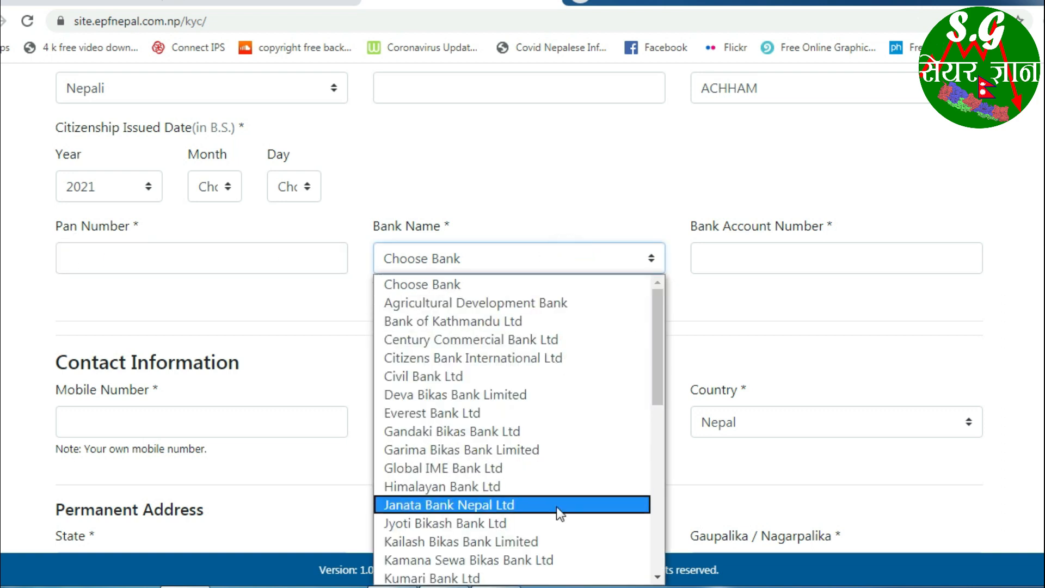
scroll(556, 507, down, 5)
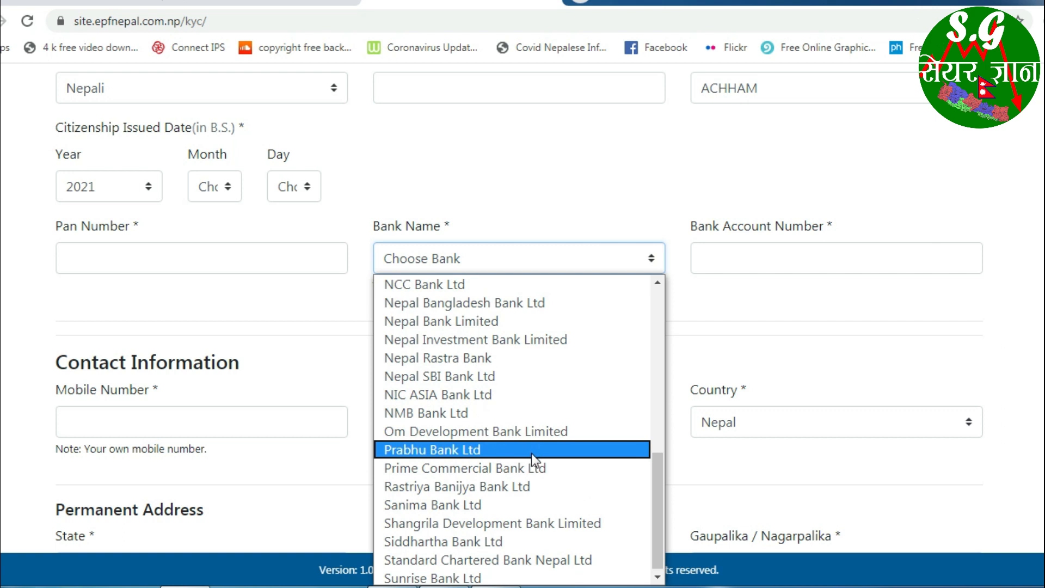
scroll(531, 453, up, 5)
scroll(532, 453, down, 5)
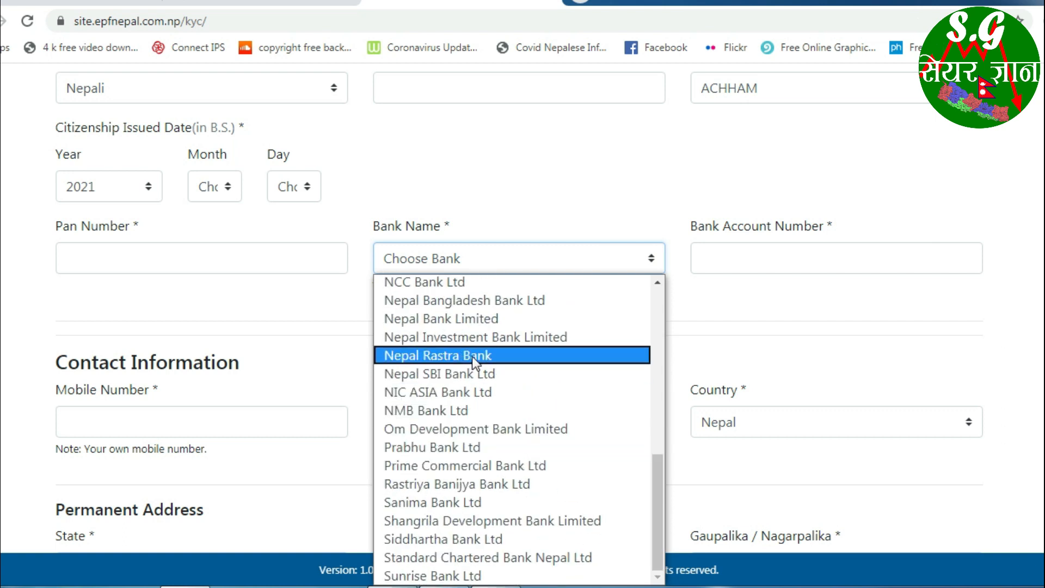
click(472, 372)
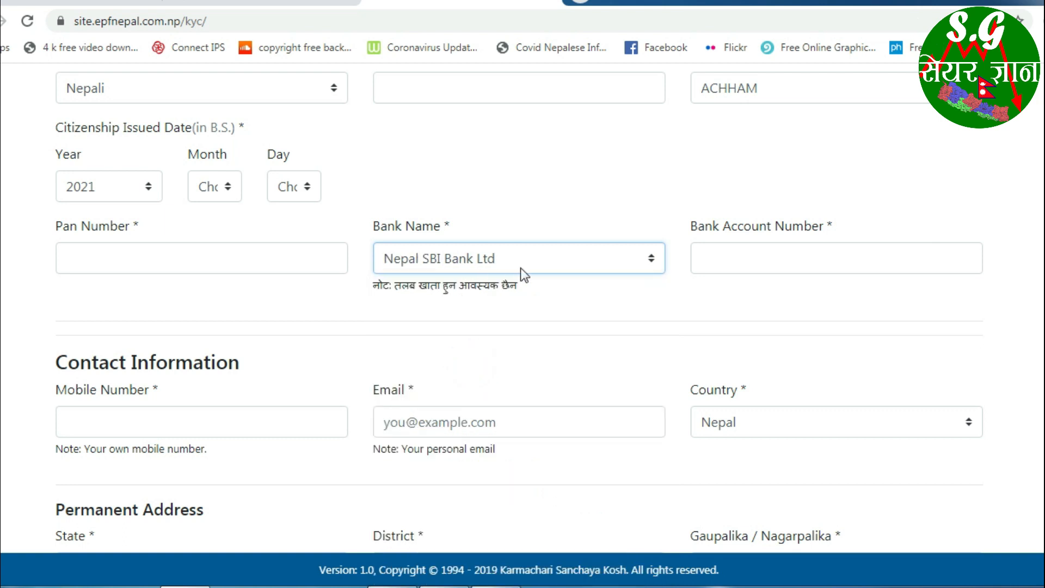
click(757, 264)
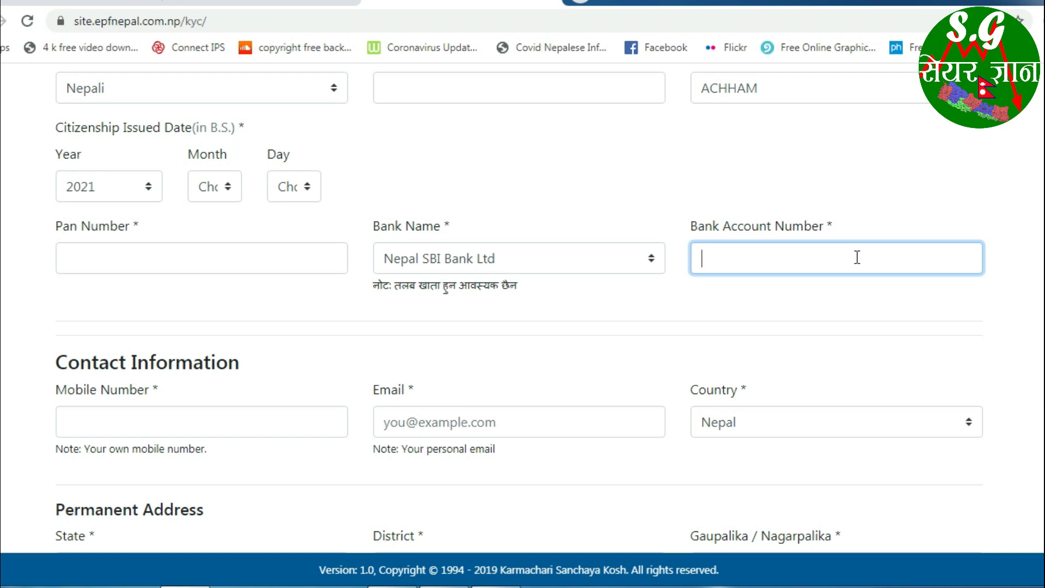
- Point out the Mobile Number and Email fields under Contact Information and check the country choices, keeping Nepal
scroll(882, 269, down, 2)
scroll(521, 309, down, 2)
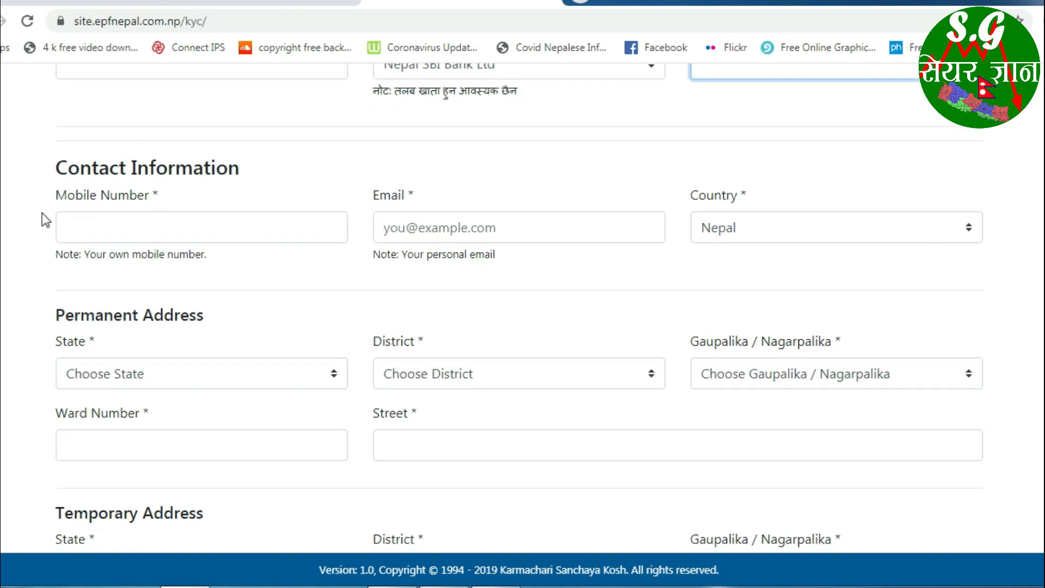
click(103, 228)
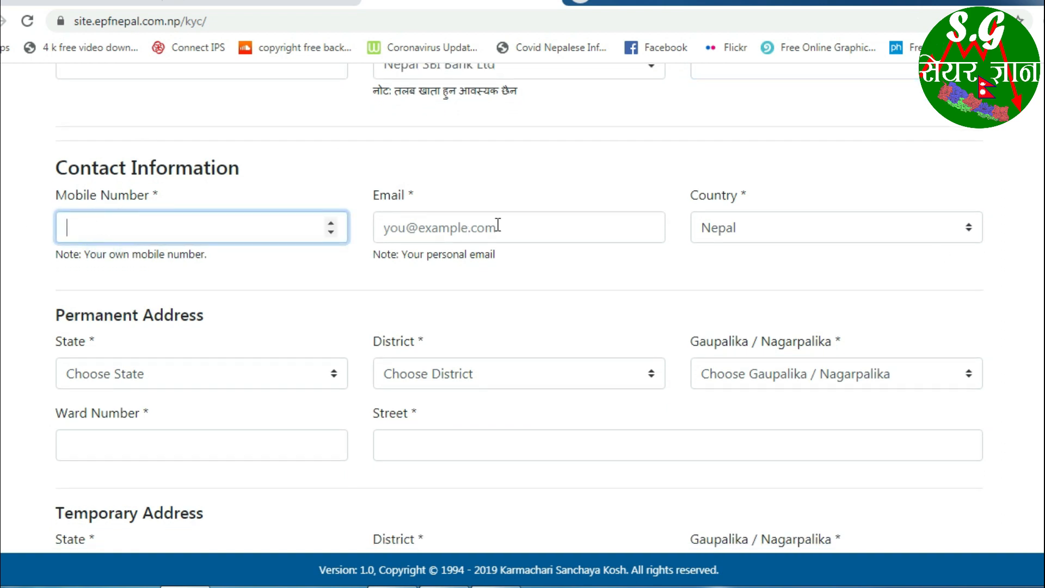
click(517, 227)
click(822, 224)
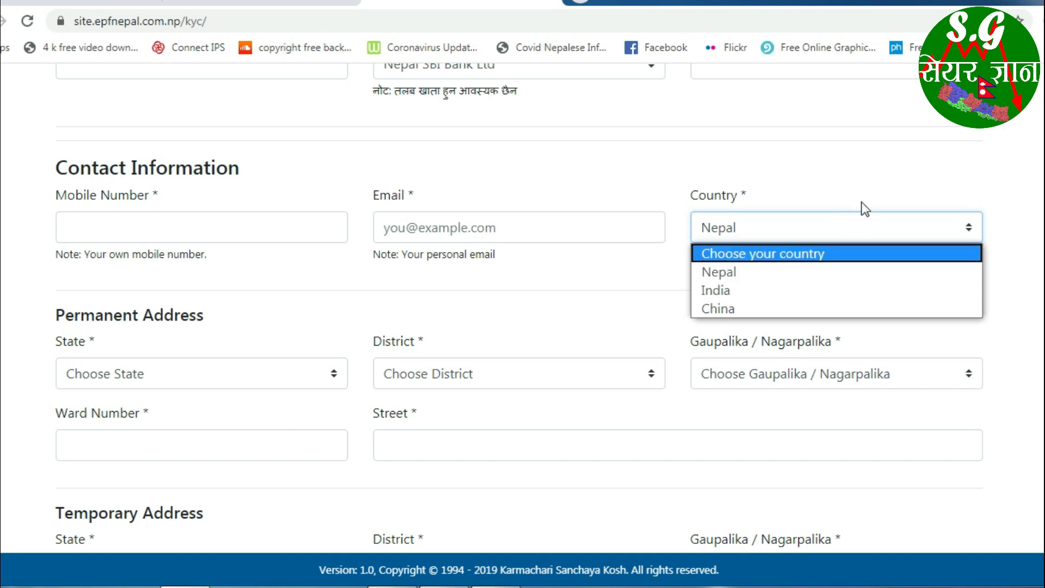
click(874, 165)
- Look through the state, district and Gaupalika / Nagarpalika choices of the permanent address without selecting any
scroll(519, 305, down, 2)
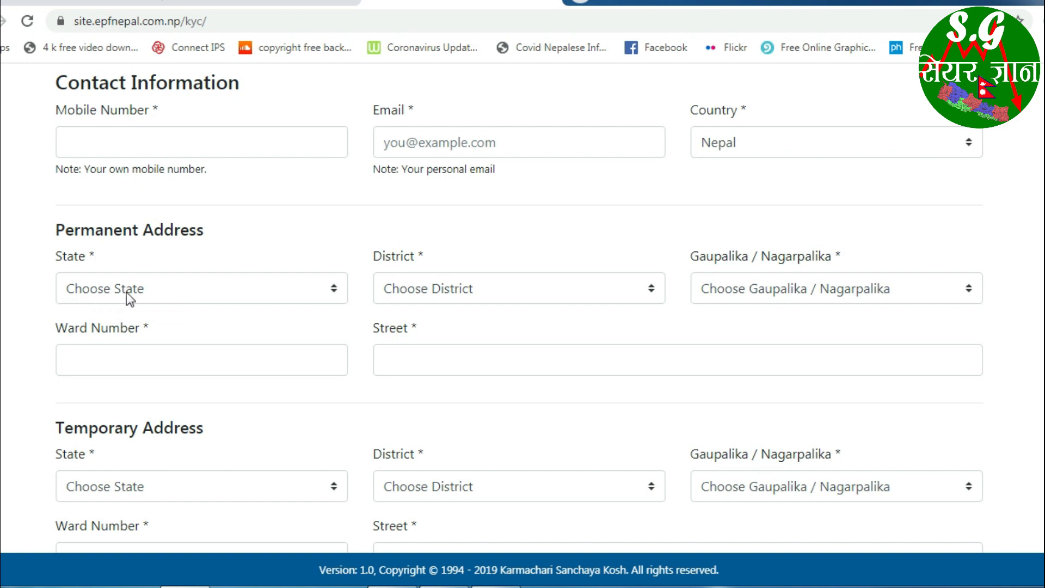
click(139, 276)
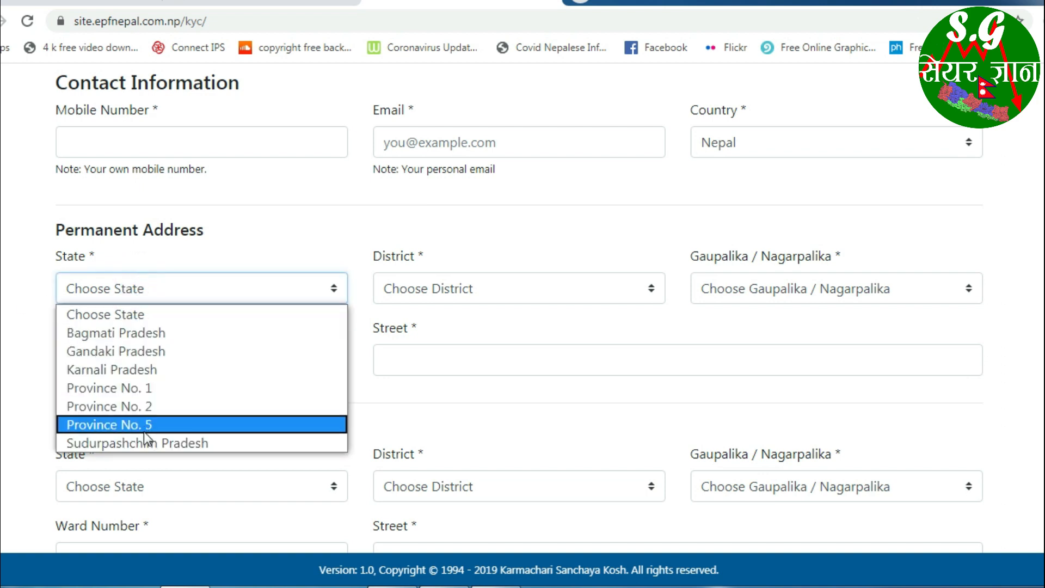
click(502, 288)
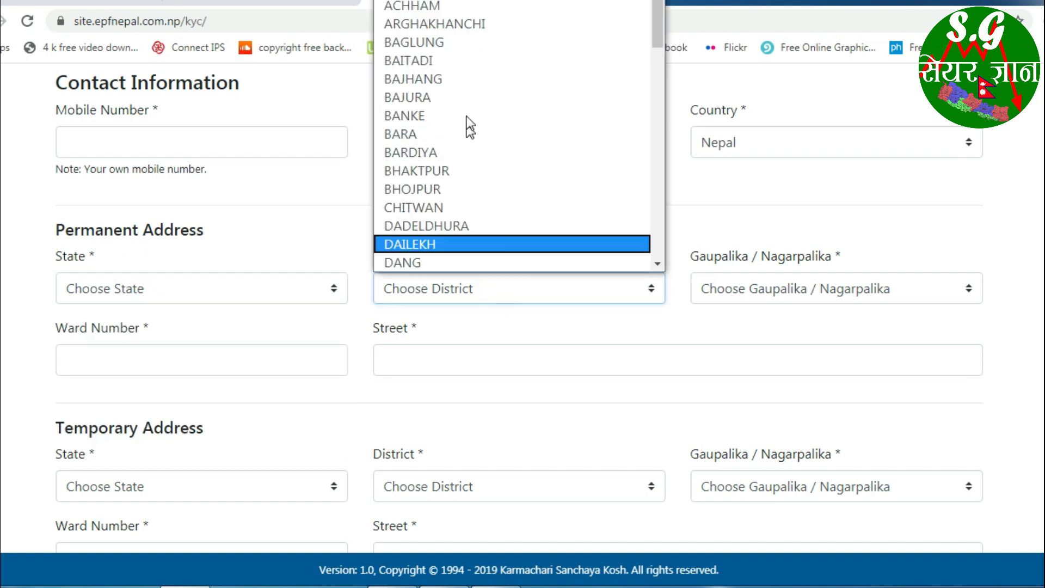
click(782, 289)
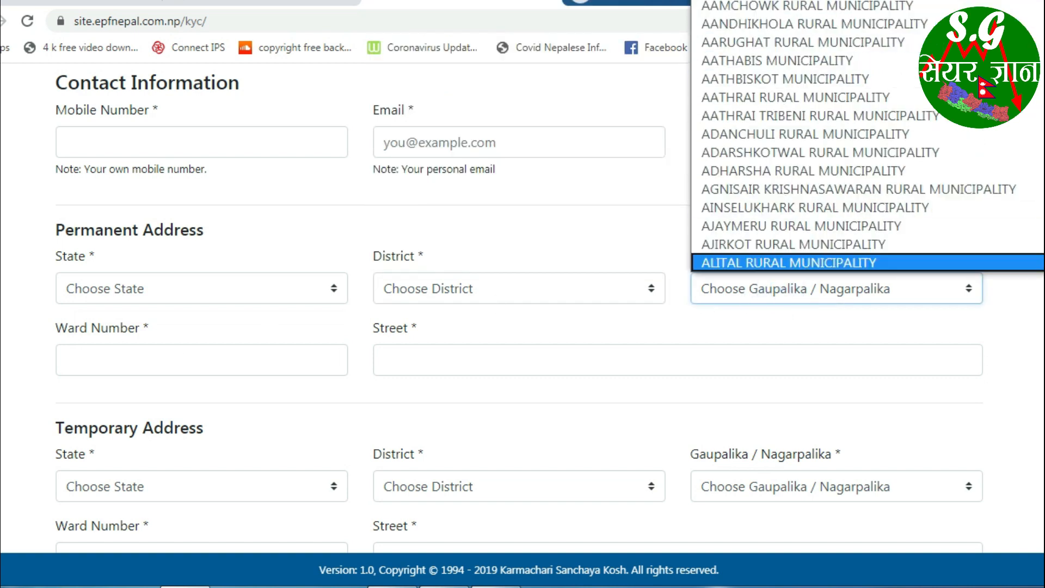
click(34, 352)
- Point out the required Ward Number and Street fields of the permanent address, leaving both blank
click(98, 351)
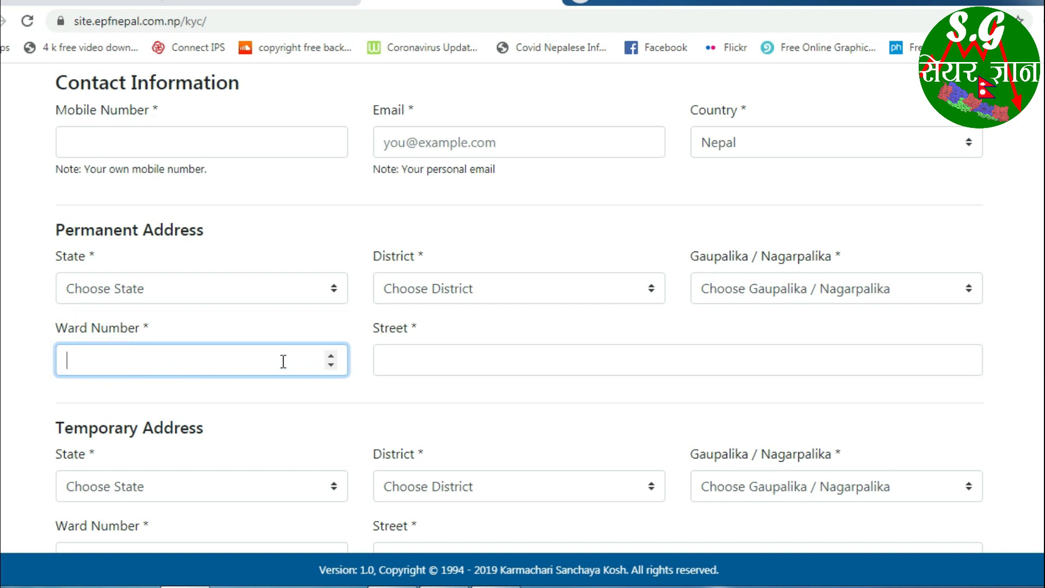
click(459, 354)
drag(424, 325, 402, 330)
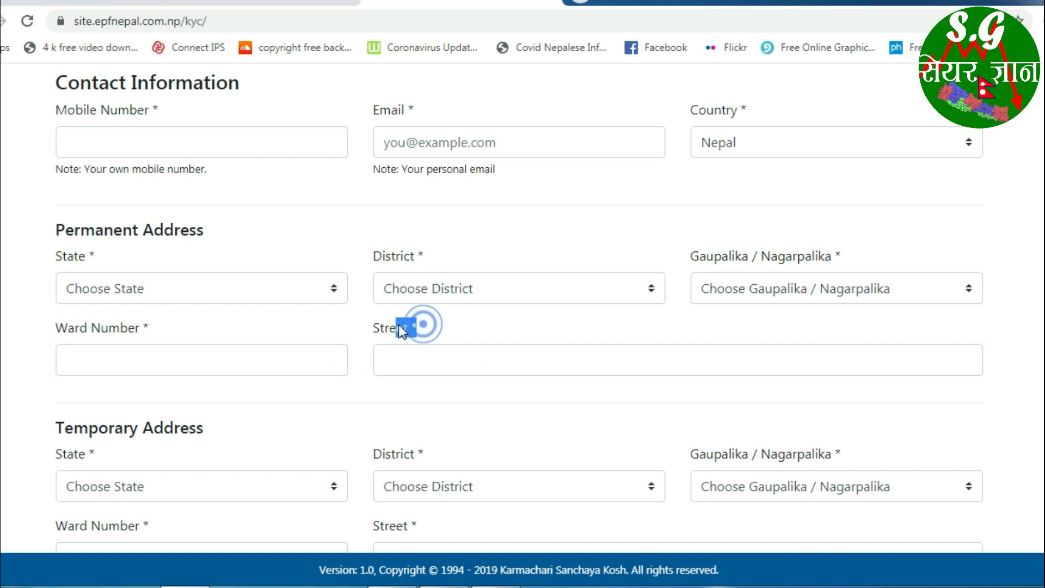
click(420, 352)
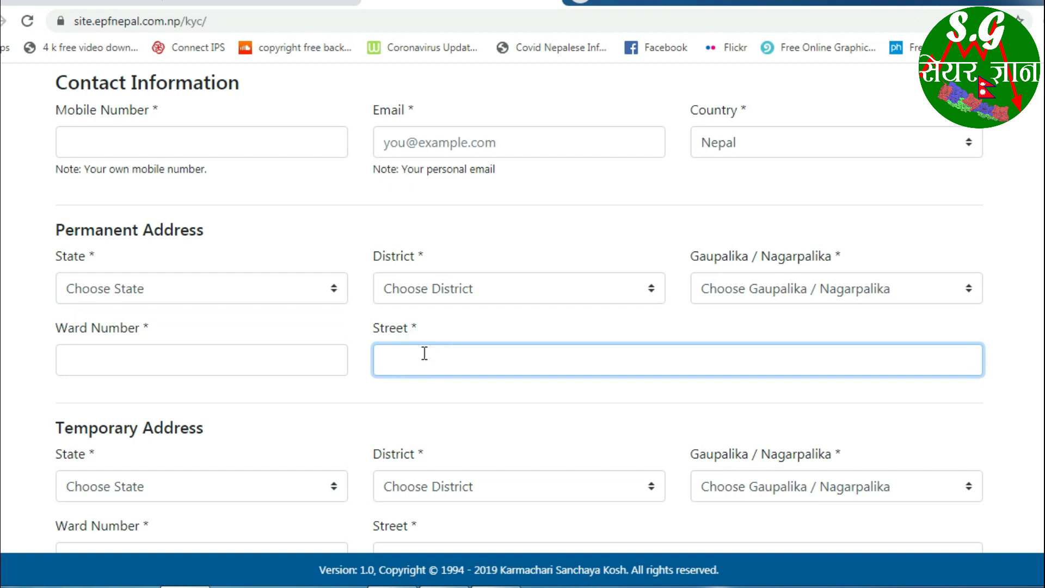
- Go through the Temporary Address section, pointing out its State, Ward Number and Street fields without filling them in
scroll(492, 303, down, 5)
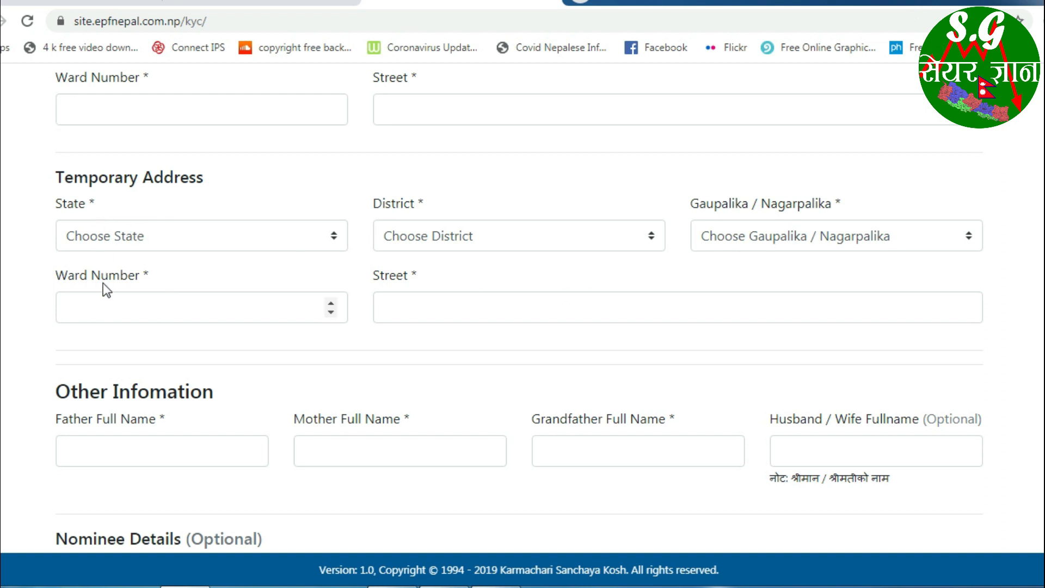
click(133, 233)
click(133, 233)
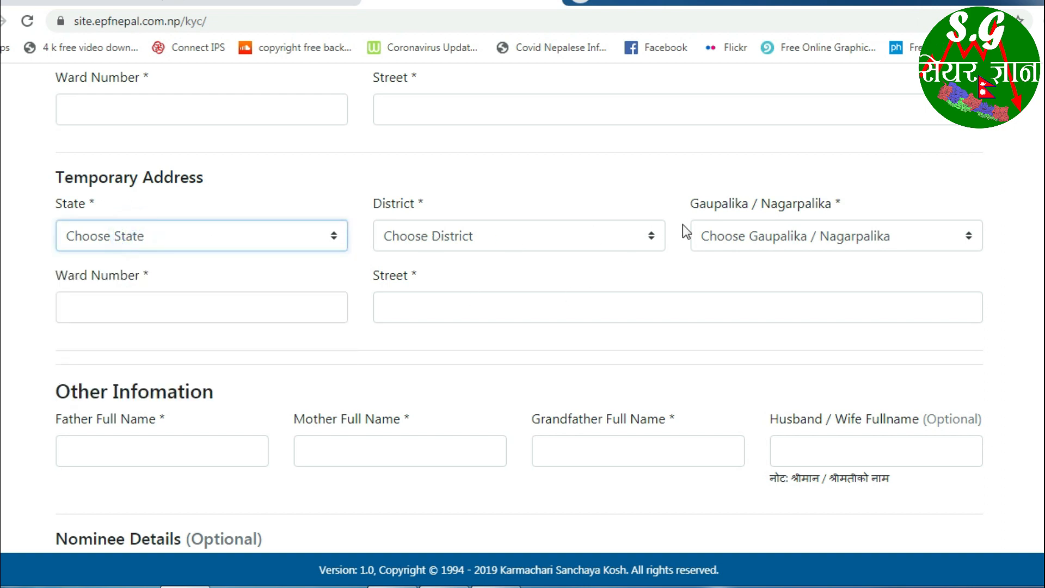
click(152, 295)
click(361, 340)
click(524, 299)
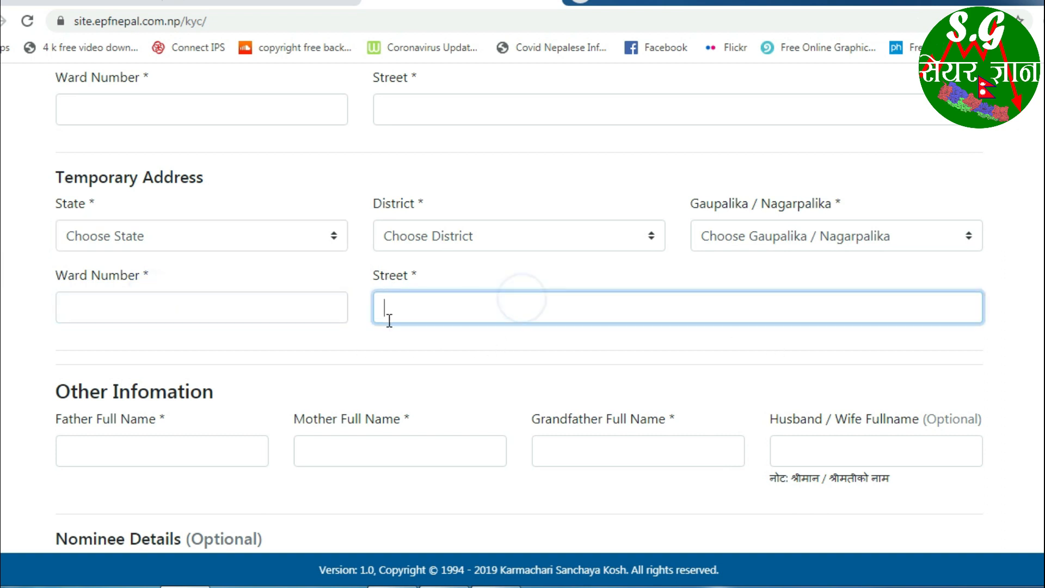
scroll(523, 299, down, 3)
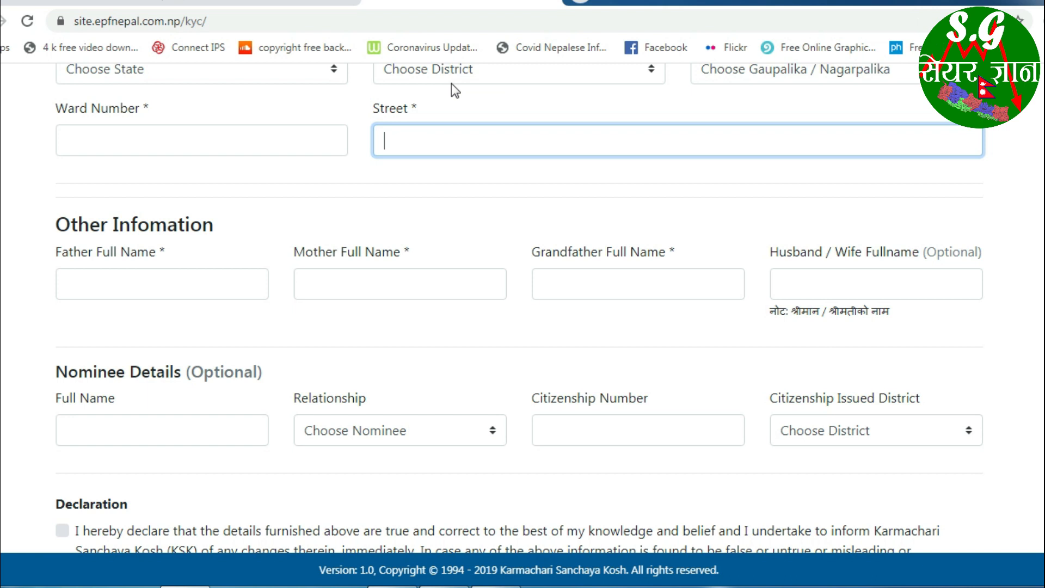
click(410, 111)
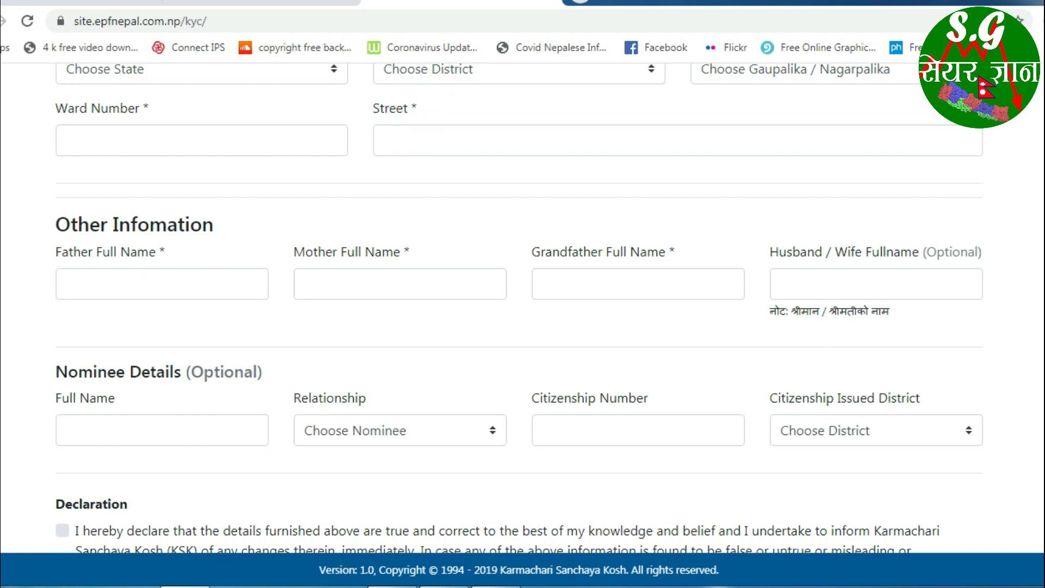
- Point out the father, mother, grandfather and optional husband / wife name fields under Other Information, leaving them blank
scroll(136, 296, down, 2)
click(138, 203)
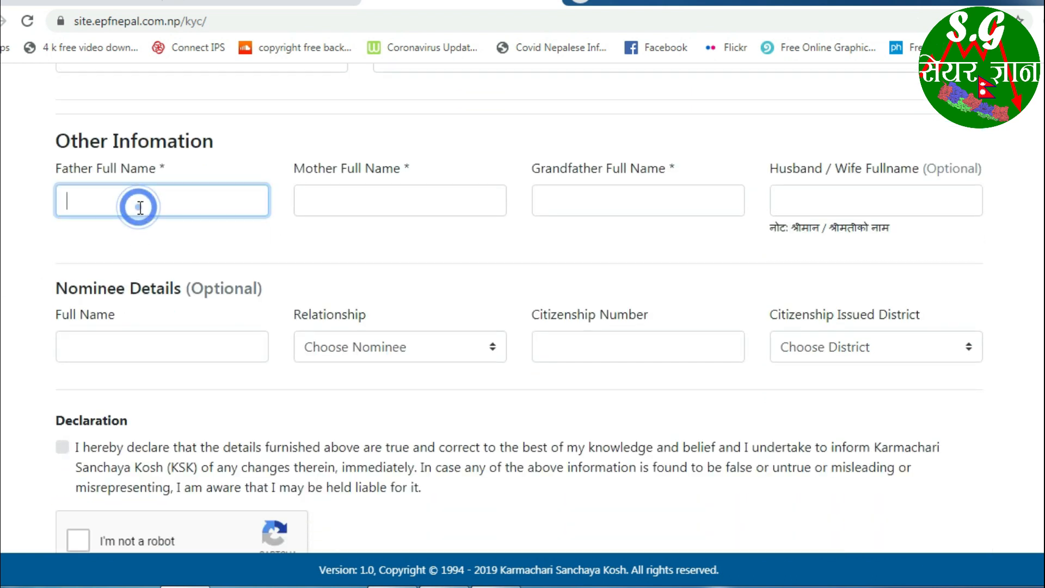
click(396, 197)
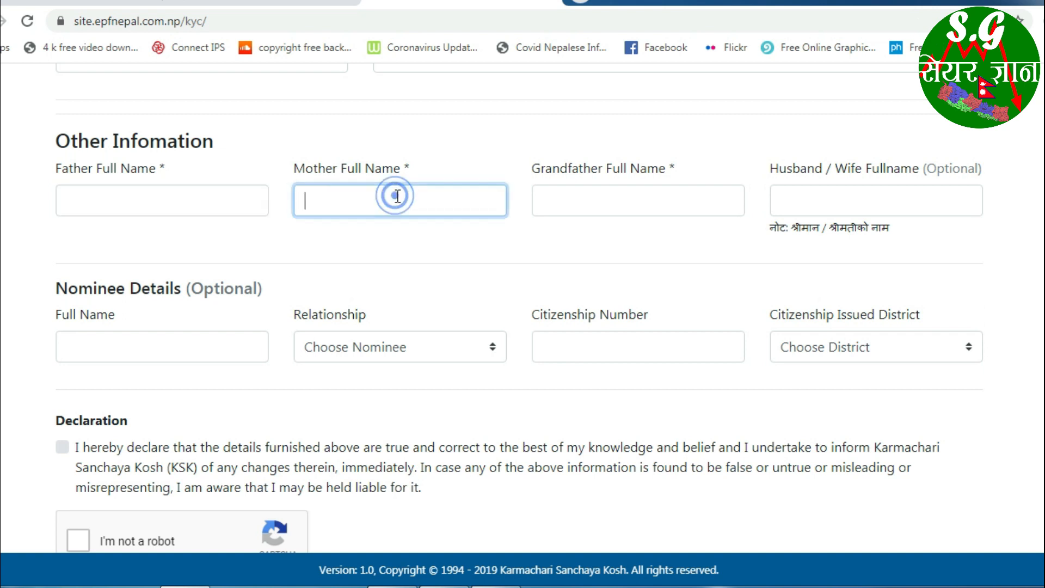
click(607, 200)
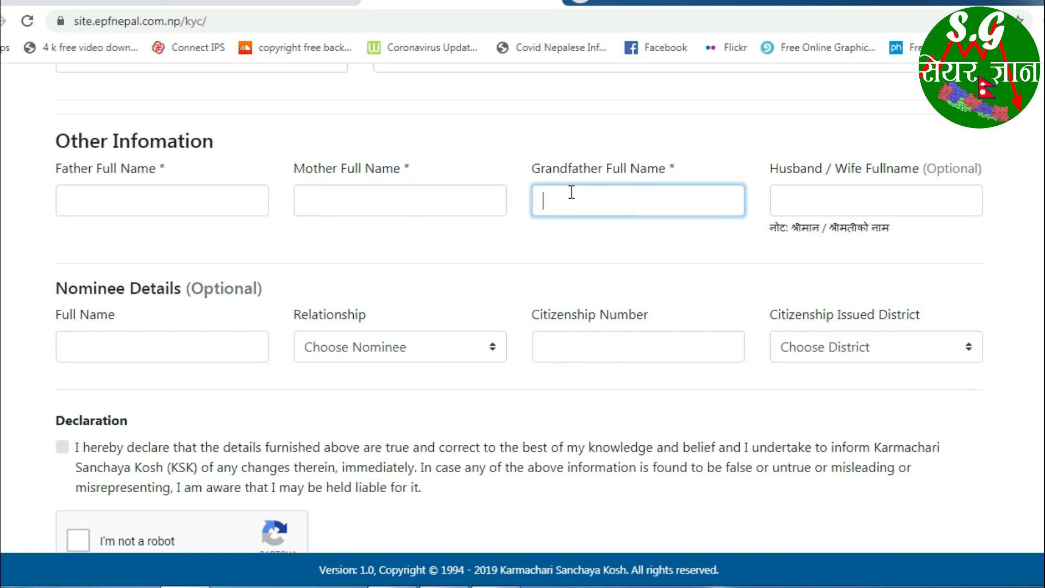
click(941, 204)
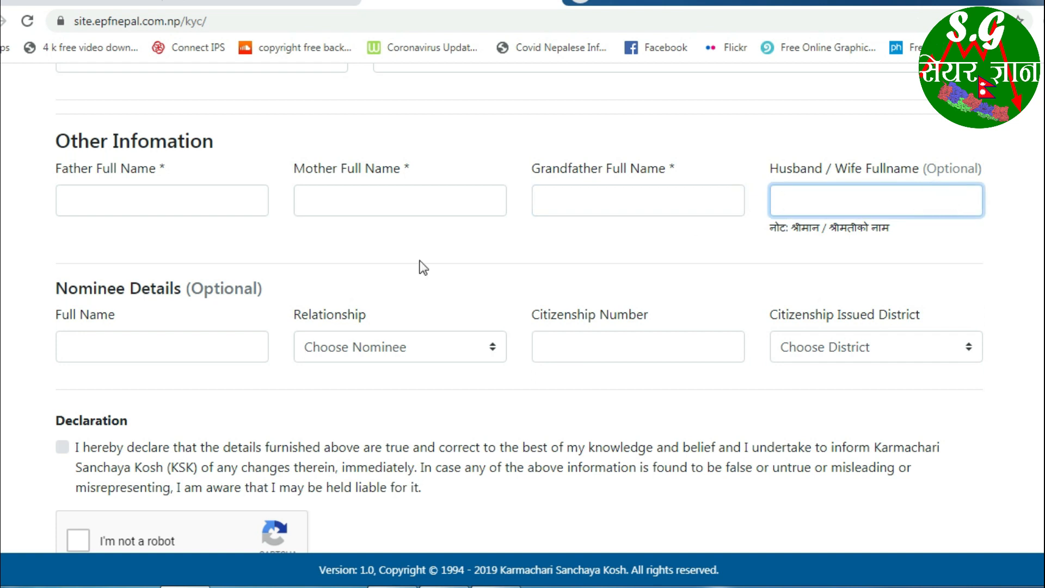
- Go through the optional Nominee Details, checking the Relationship and Citizenship Issued District choices without filling anything in
scroll(180, 245, down, 3)
click(174, 215)
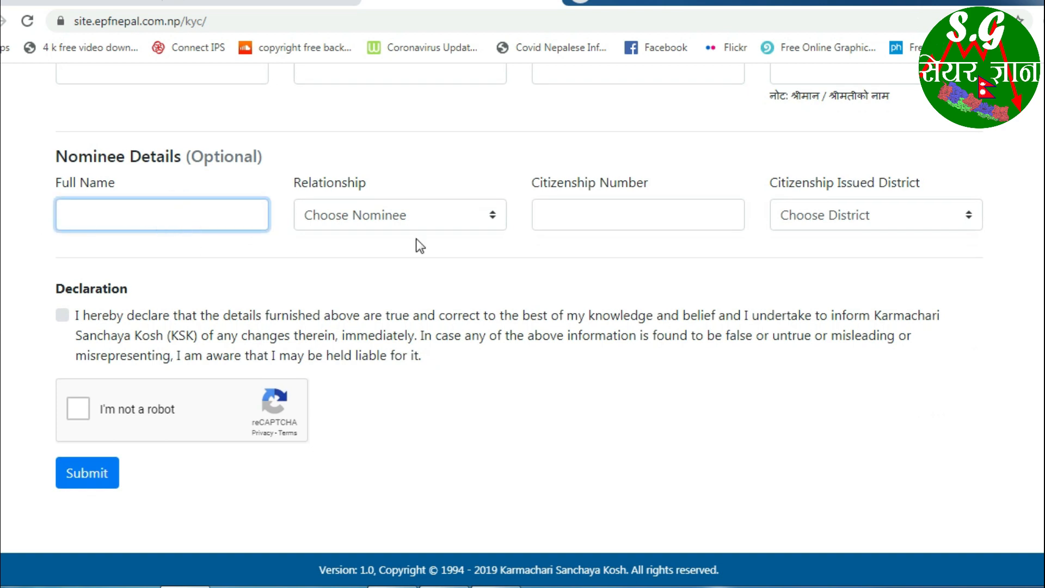
click(413, 214)
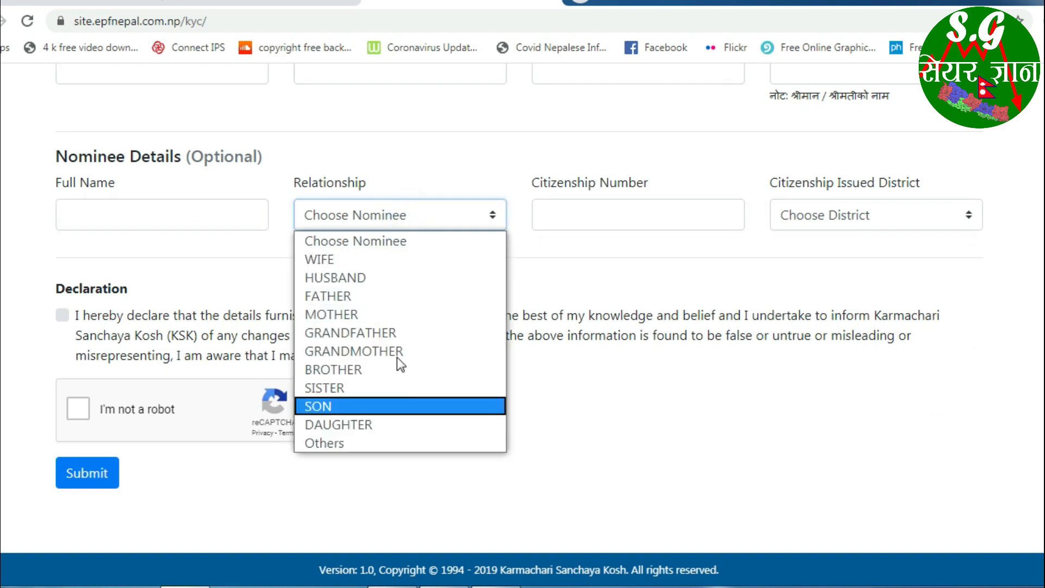
click(396, 216)
click(578, 212)
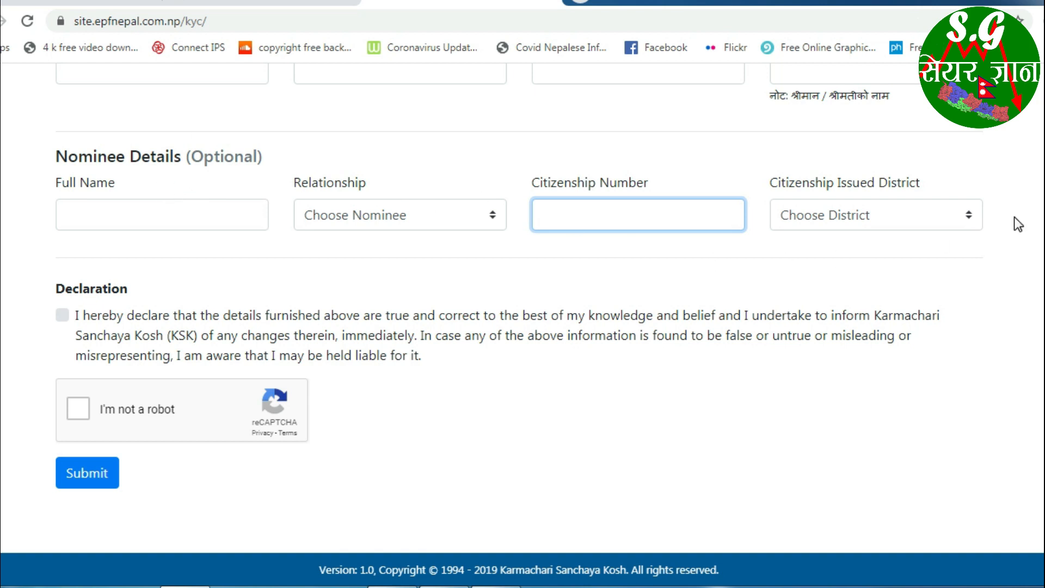
click(916, 221)
click(913, 216)
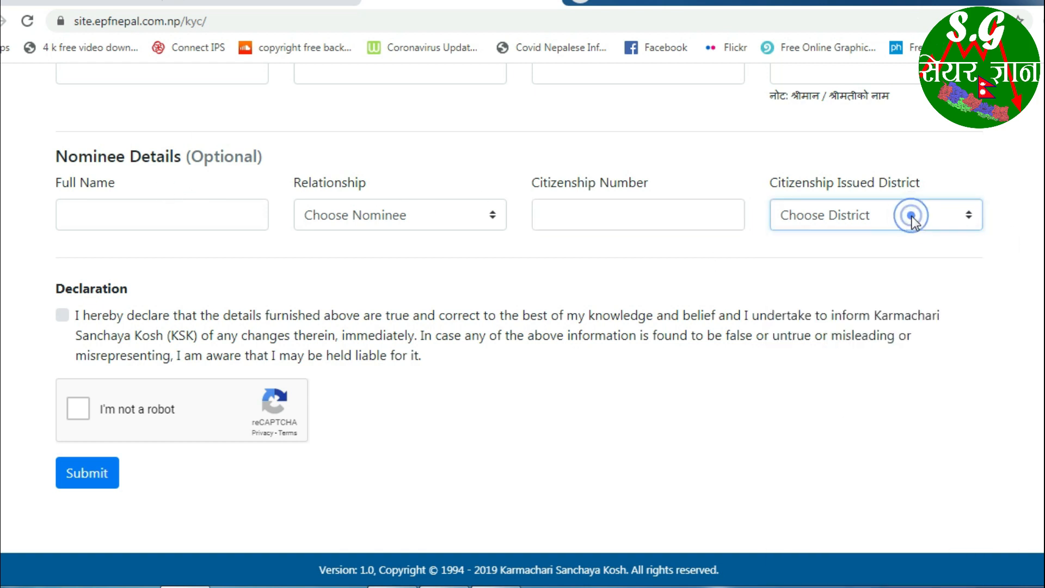
click(1000, 251)
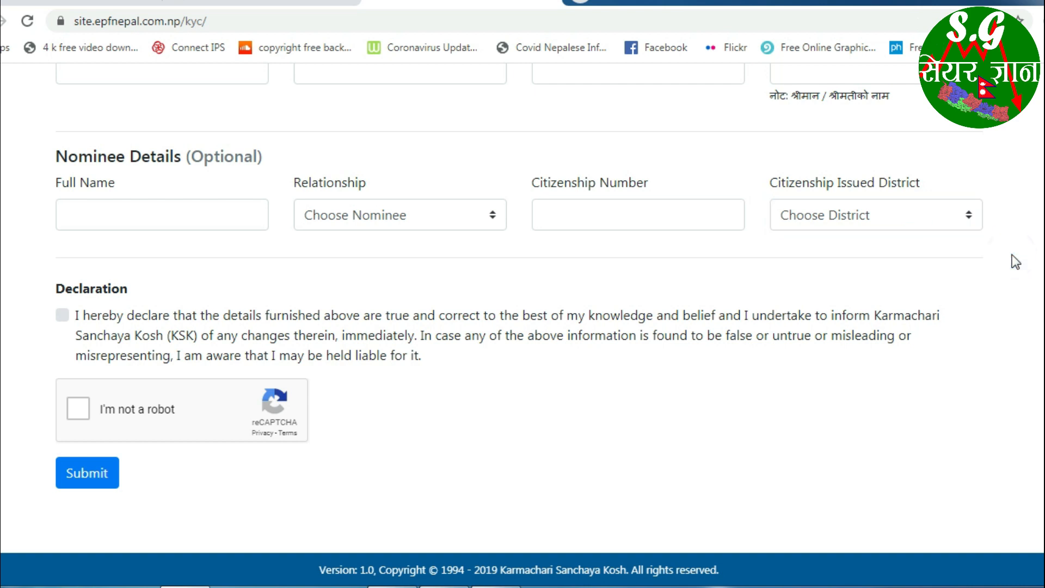
click(844, 218)
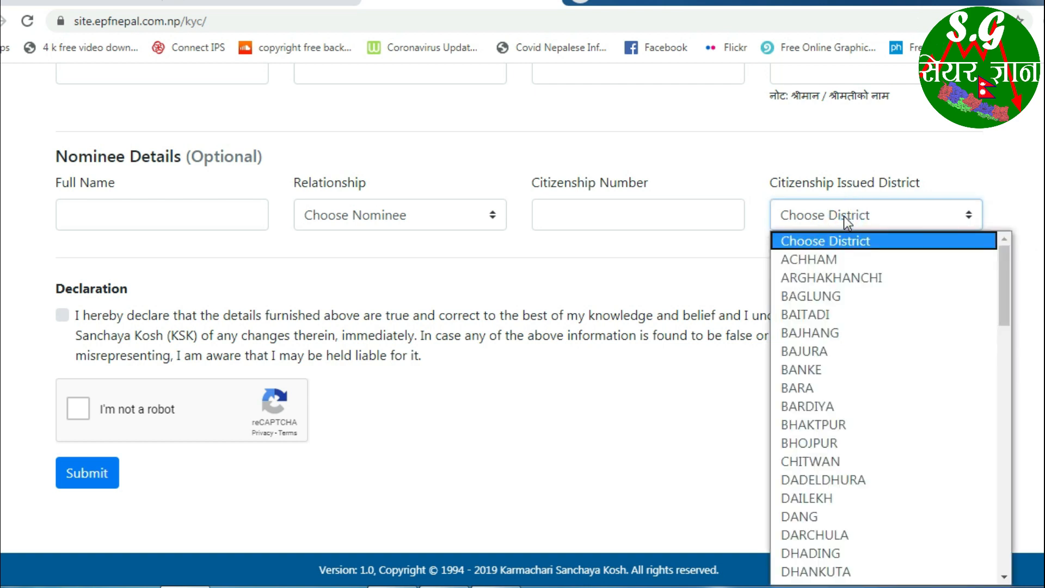
click(845, 216)
- Accept the declaration that the details furnished in the KYC form are true and correct
click(77, 411)
click(62, 315)
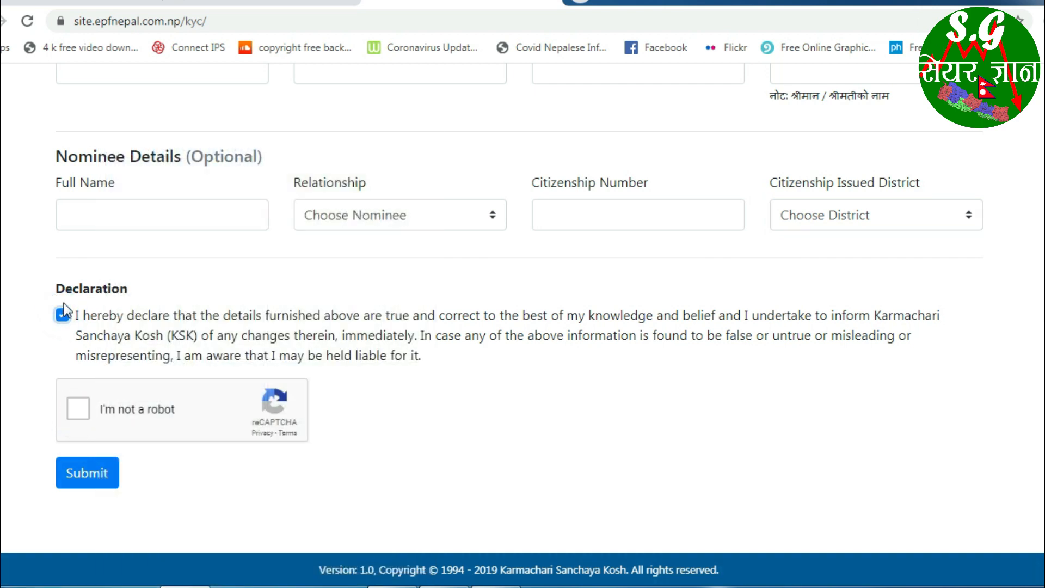
click(63, 315)
click(62, 316)
click(62, 316)
click(62, 315)
click(62, 317)
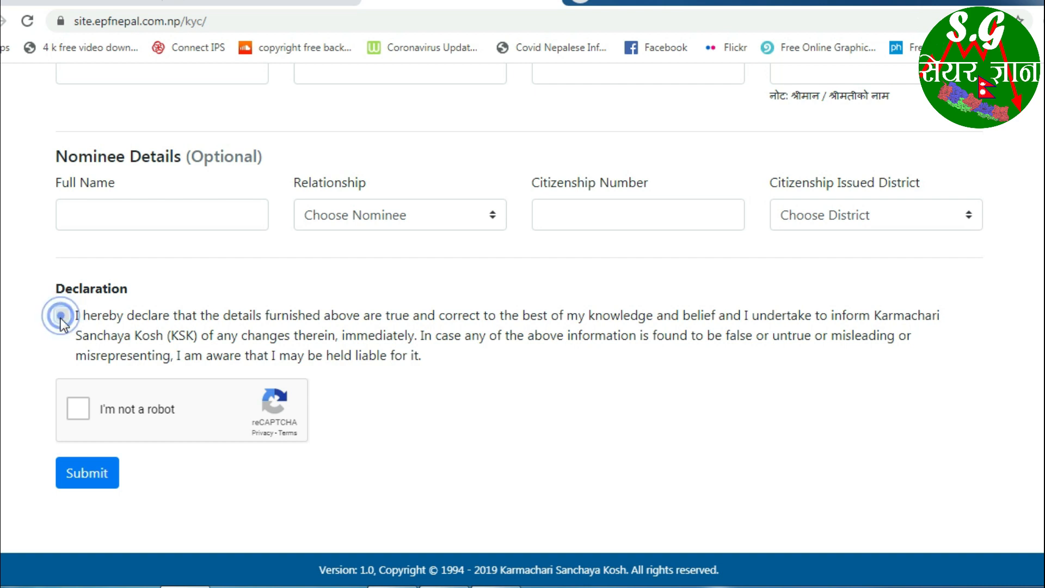
click(59, 317)
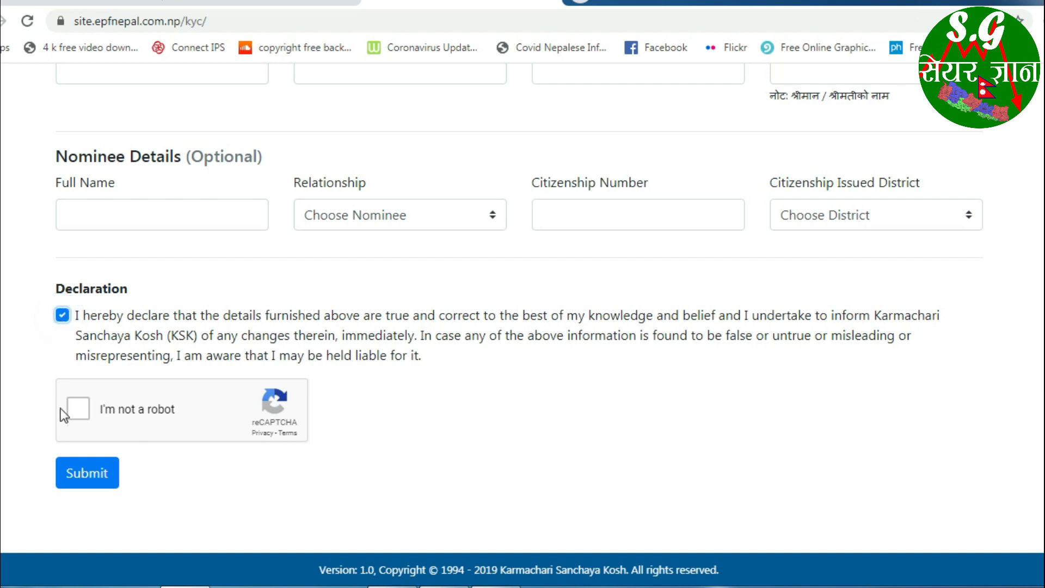
- Complete the reCAPTCHA check by selecting the four squares around the traffic light and verifying them
click(79, 407)
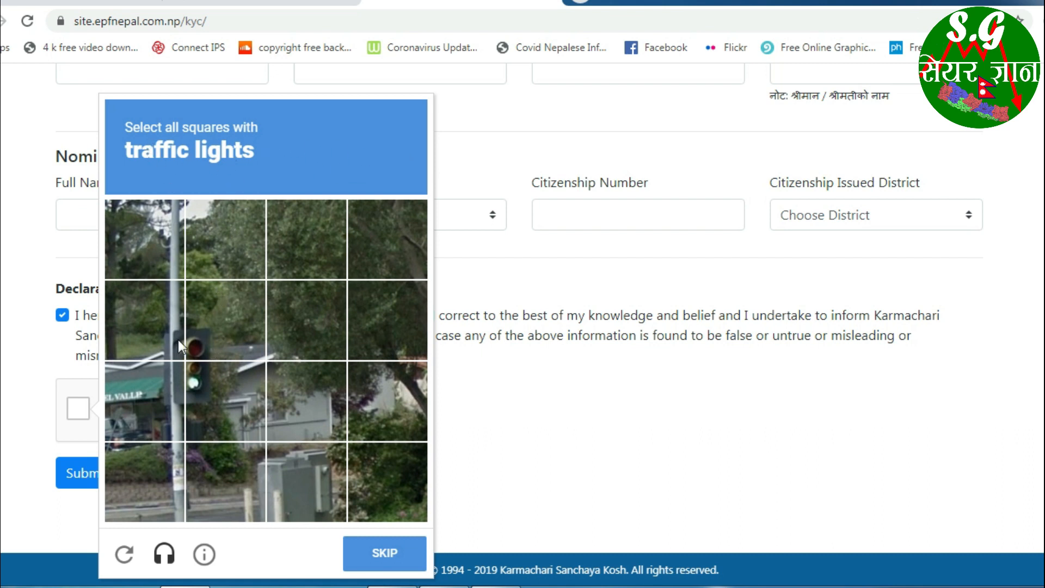
click(135, 324)
click(228, 336)
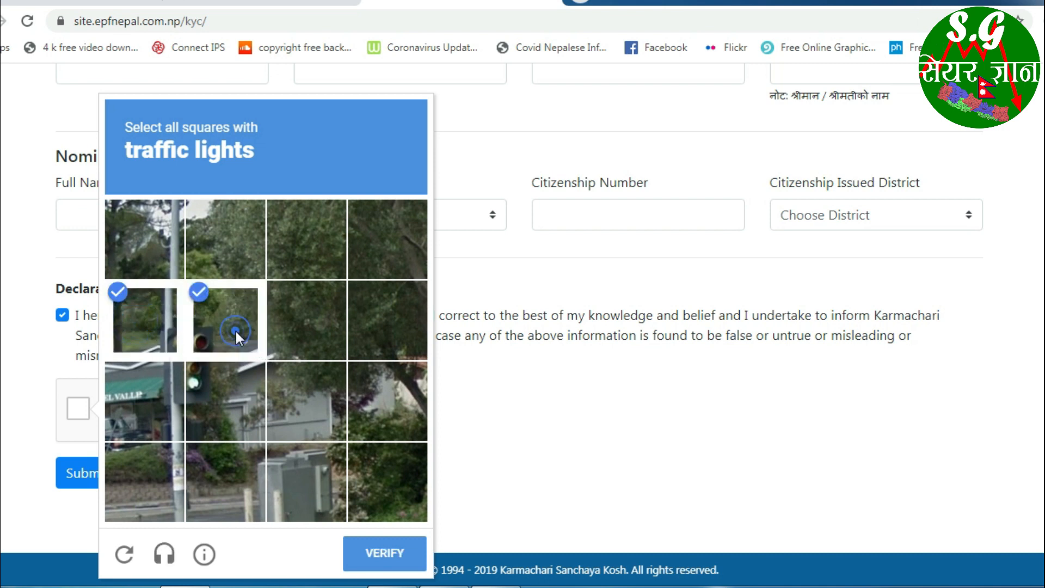
click(155, 391)
click(228, 393)
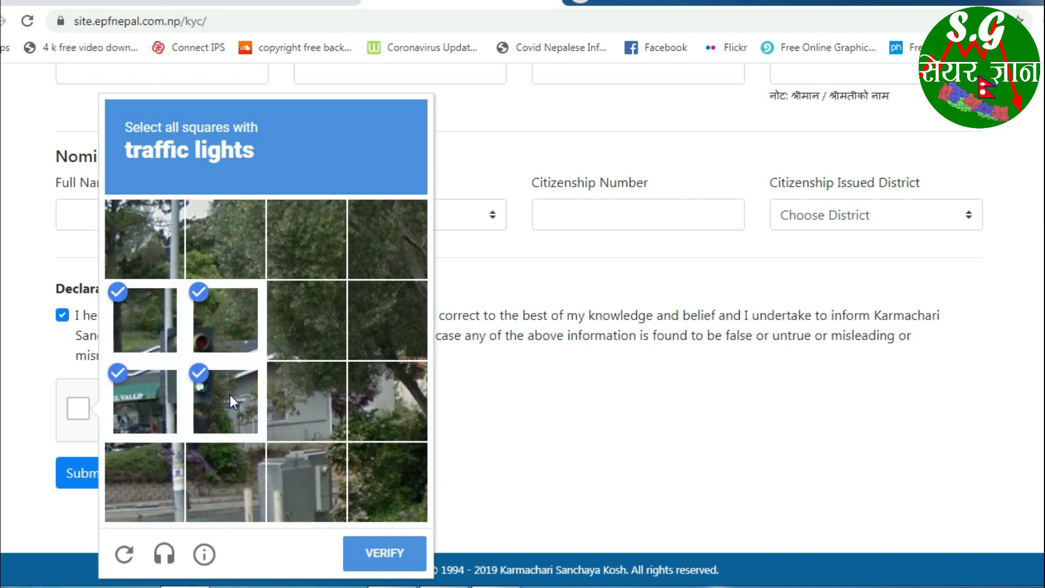
click(374, 553)
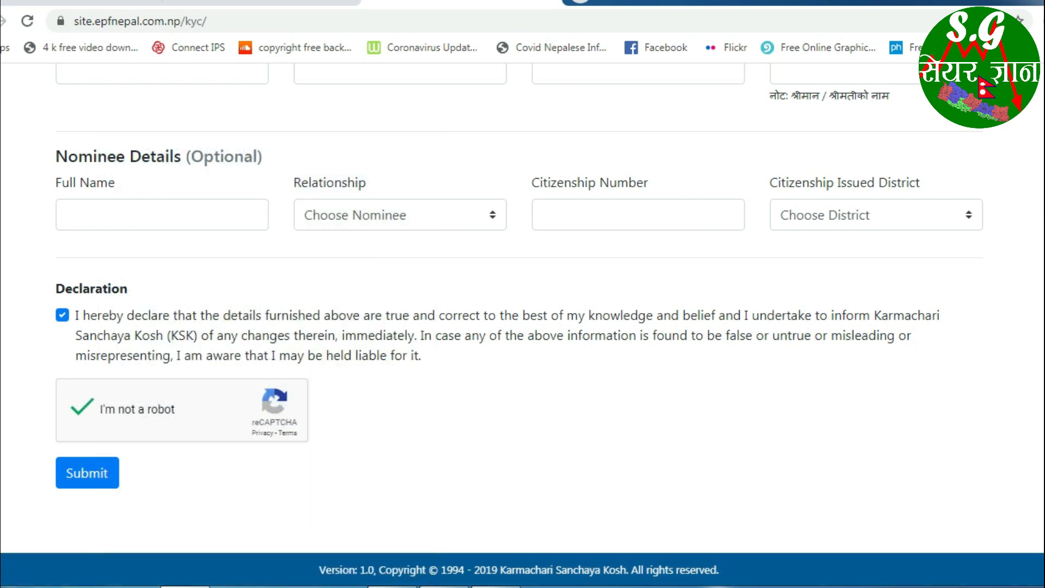
- View the Epf online form.pdf sample of a submitted KYC form, through to the signature and required documents
click(664, 479)
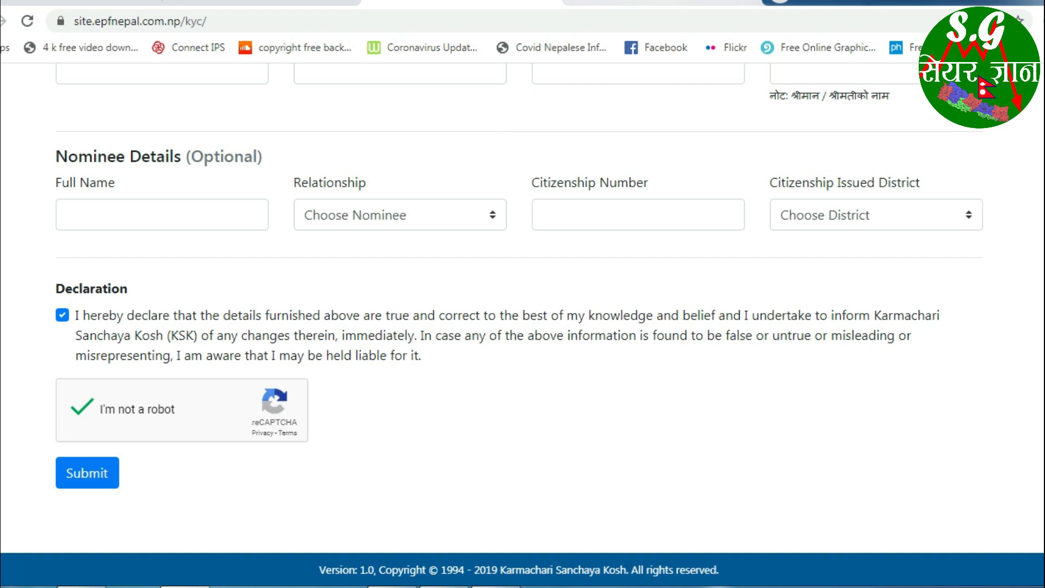
click(662, 4)
scroll(597, 131, down, 2)
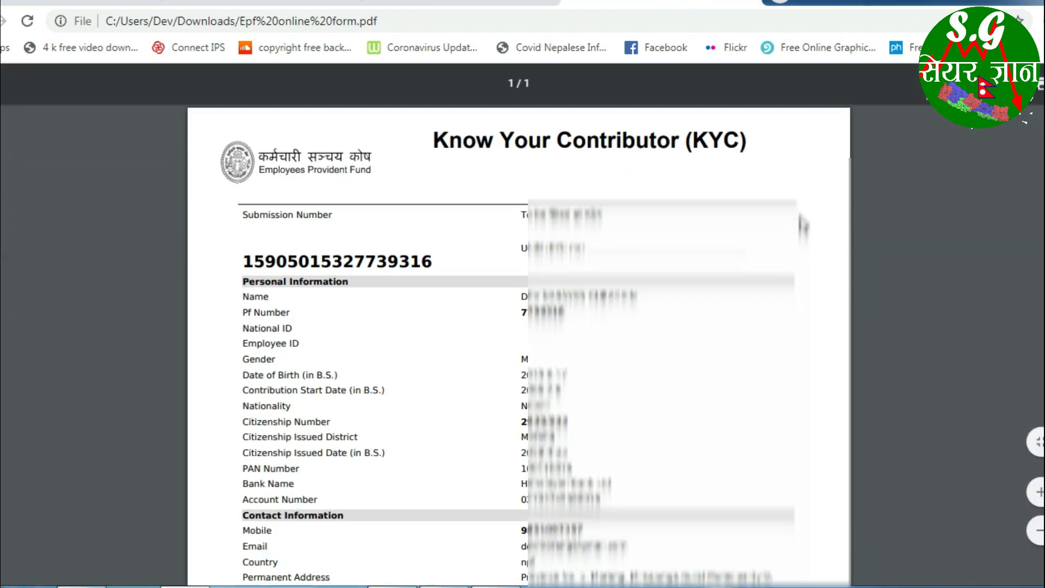
scroll(601, 292, down, 4)
scroll(594, 305, down, 3)
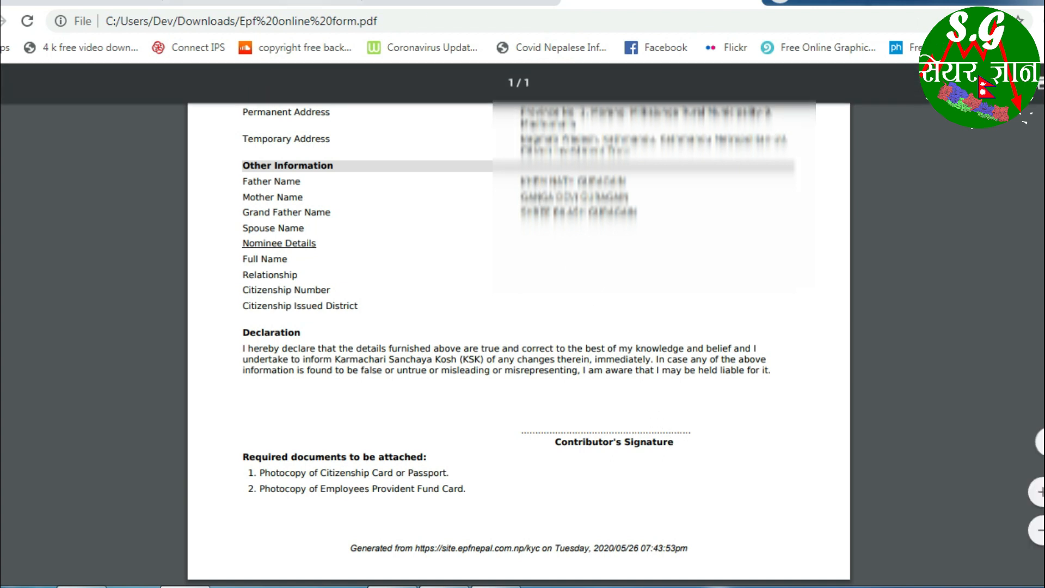
- Review the KYC criteria on the Special Loan Eligibility Status page and open the Office KYC form from the Employees Provident Fund homepage
click(212, 2)
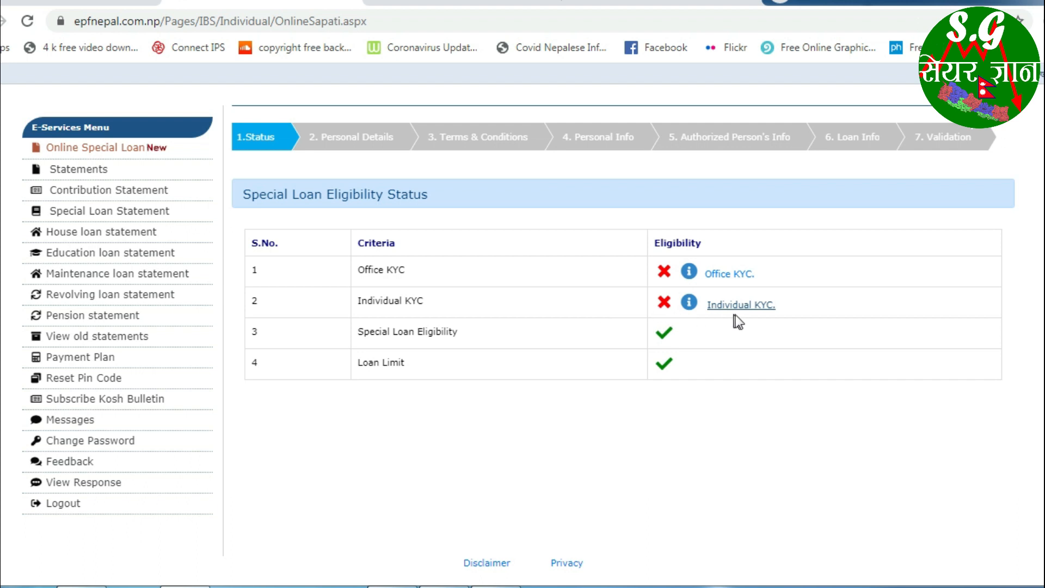
click(655, 298)
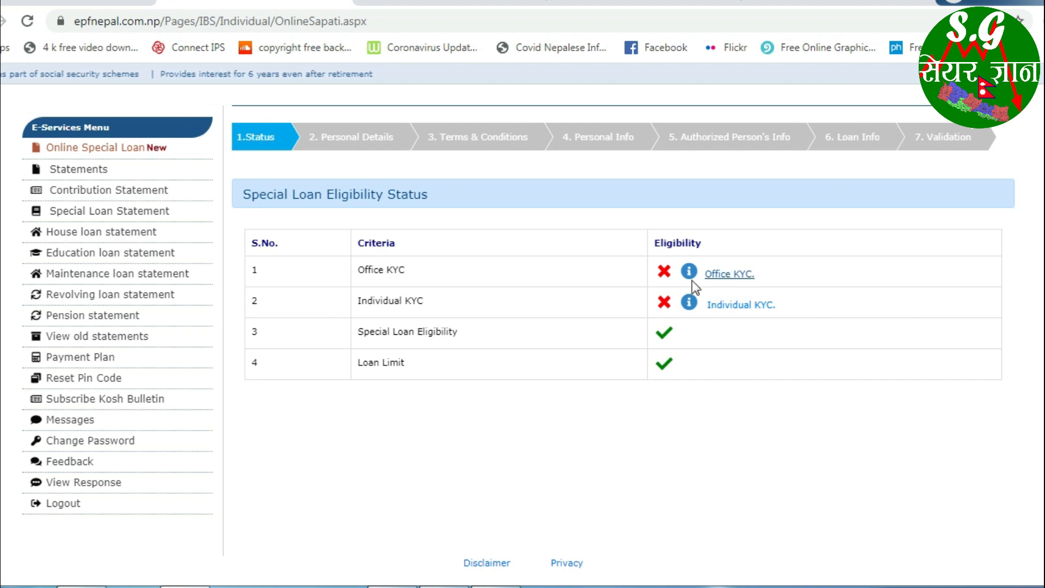
click(64, 3)
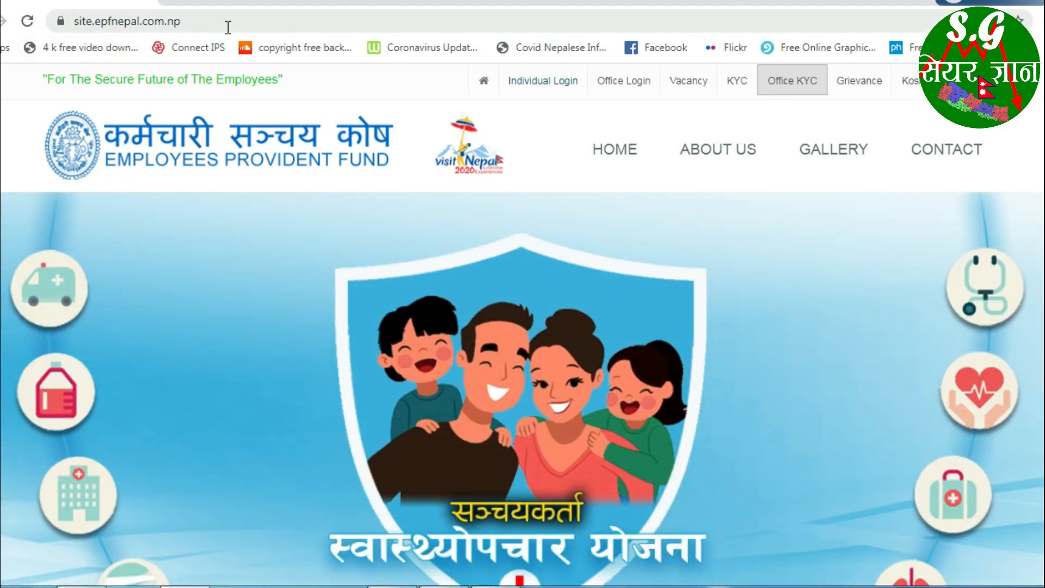
click(69, 131)
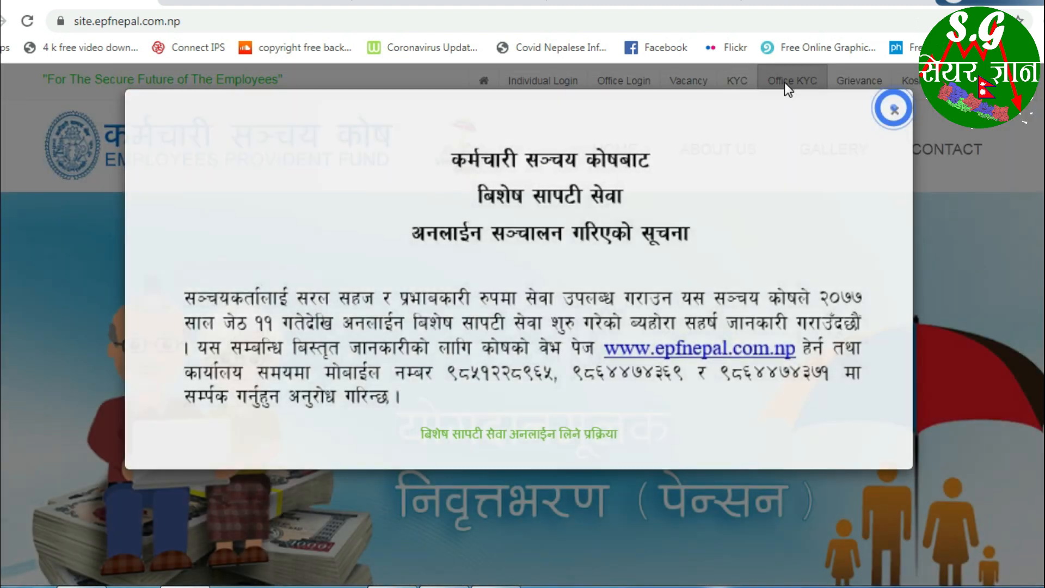
click(785, 83)
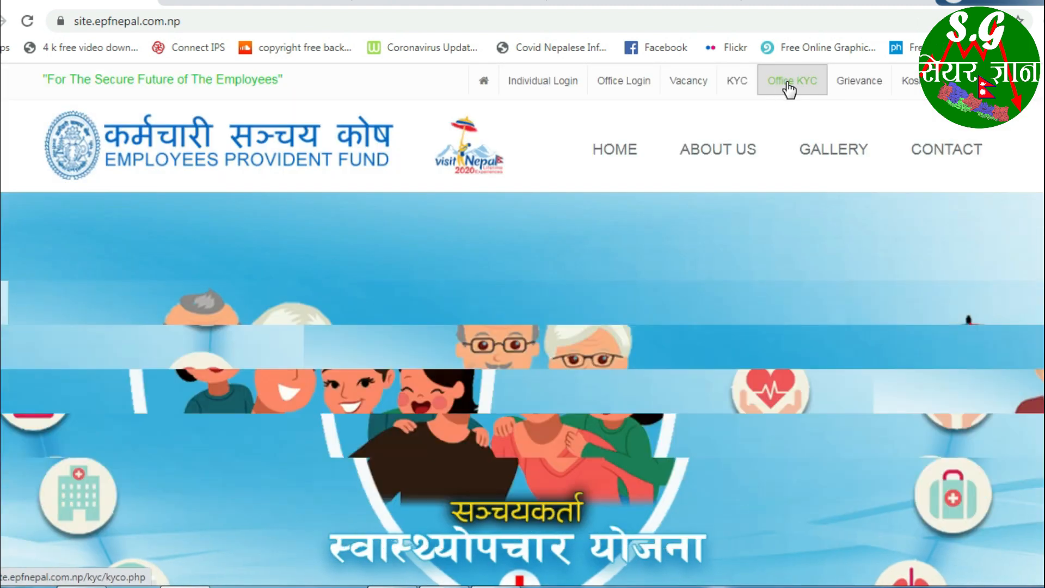
click(788, 88)
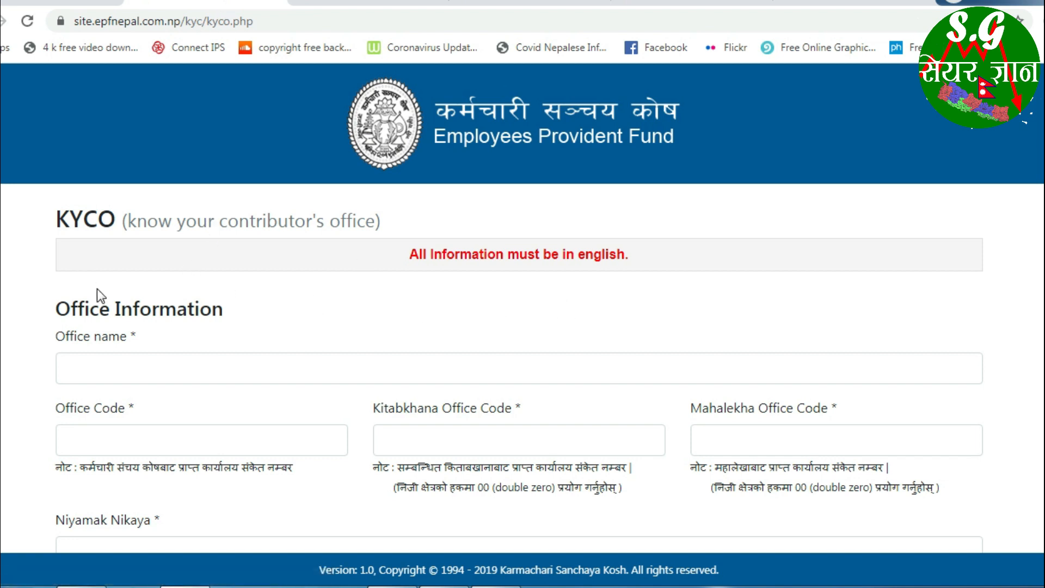
- Look over the sections of the KYCO form and highlight the note that all information must be in English
scroll(97, 289, down, 3)
scroll(406, 158, down, 5)
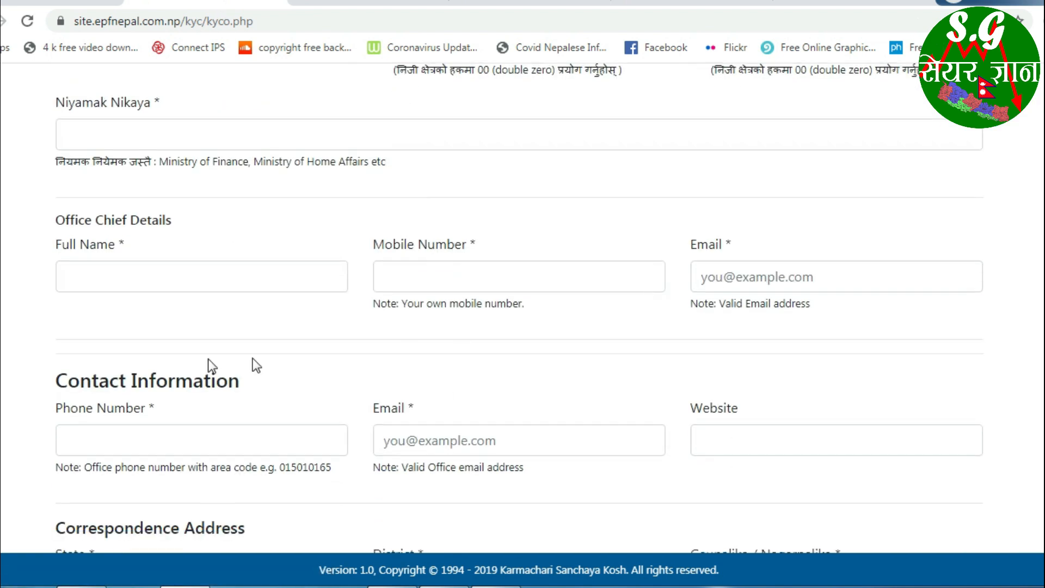
scroll(201, 358, up, 8)
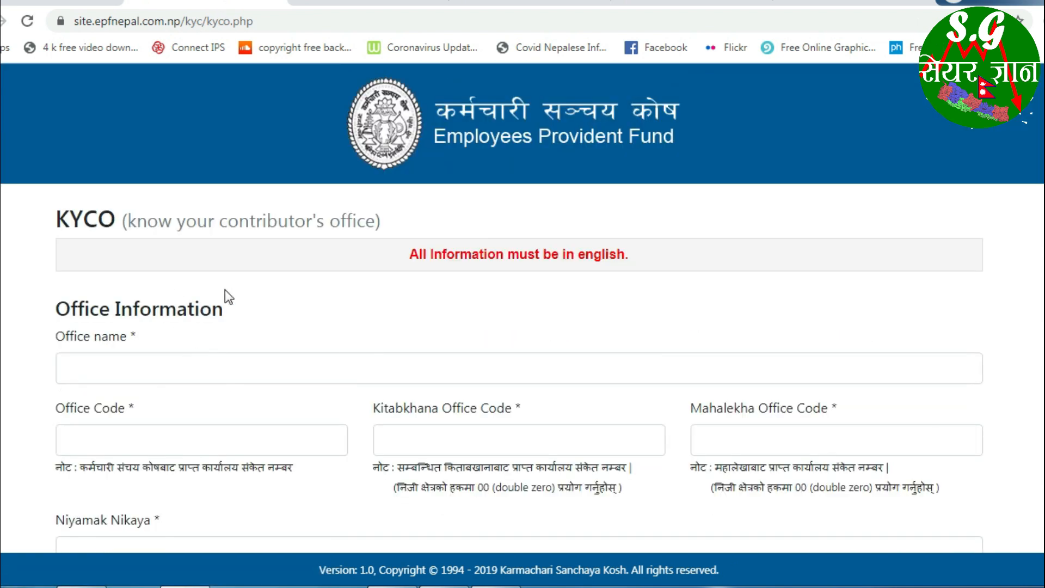
drag(410, 254, 677, 268)
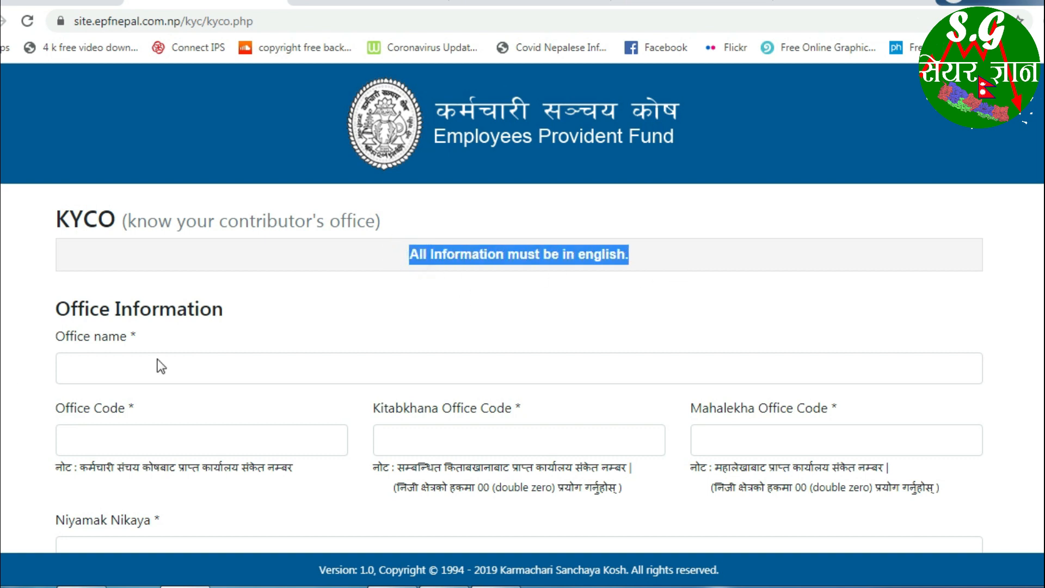
- Enter "xyz ltd" as the office name under Office Information
scroll(163, 361, down, 1)
scroll(57, 343, down, 2)
click(65, 275)
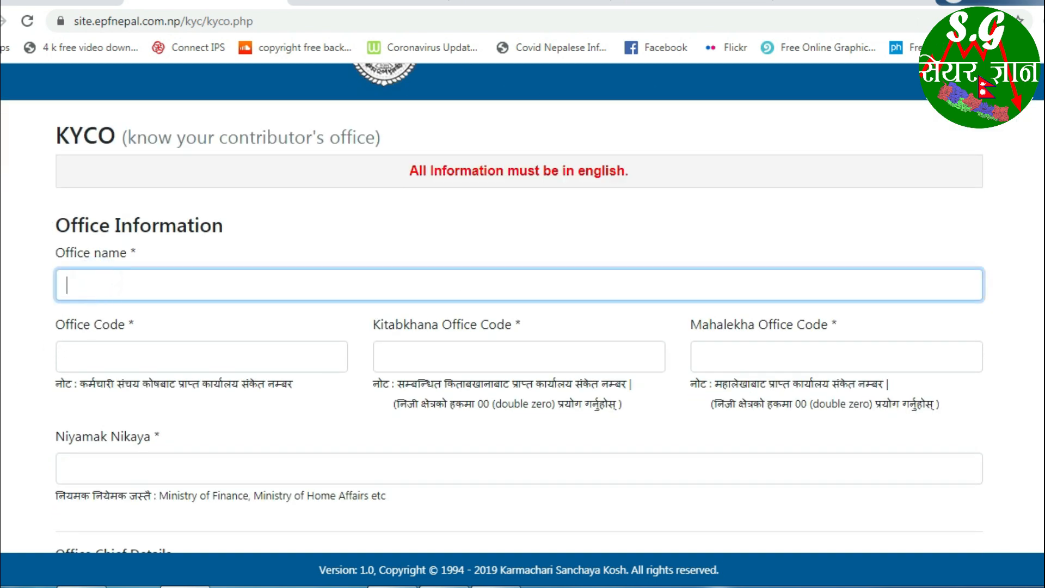
scroll(63, 282, down, 2)
text(xyz ltd)
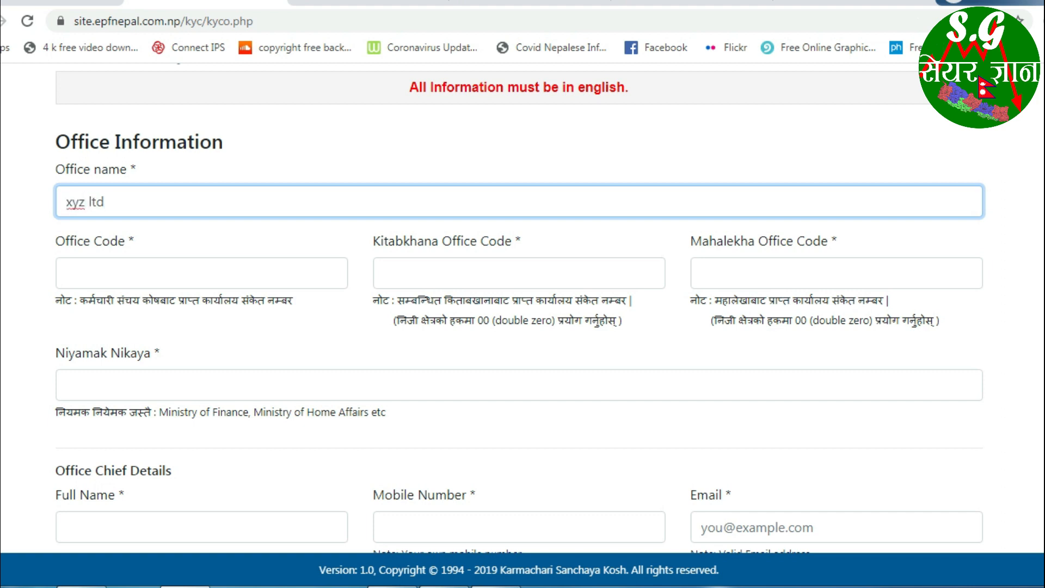
- Point out the Office Code field, leaving it blank, and enter 00 as the Kitabkhana Office Code
click(122, 262)
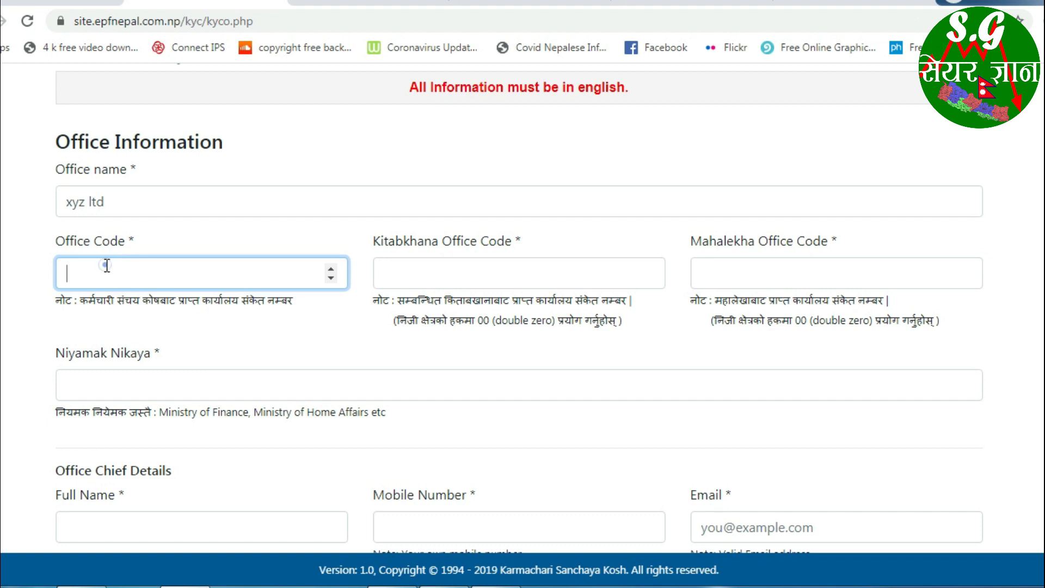
click(514, 259)
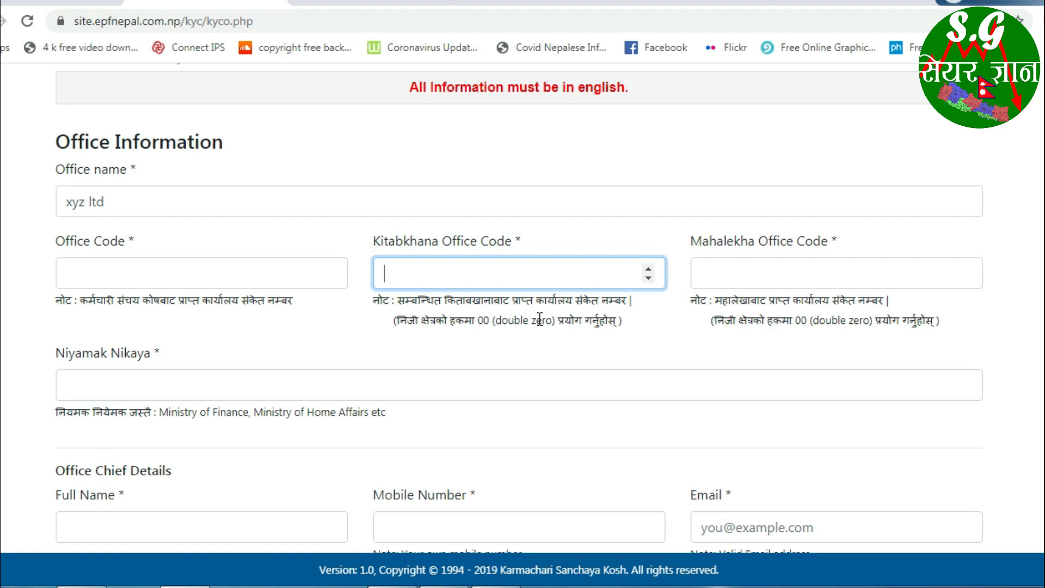
text(00)
double_click(518, 240)
click(469, 273)
- Enter 00 as the Mahalekha Office Code and point out that the field is required
click(767, 267)
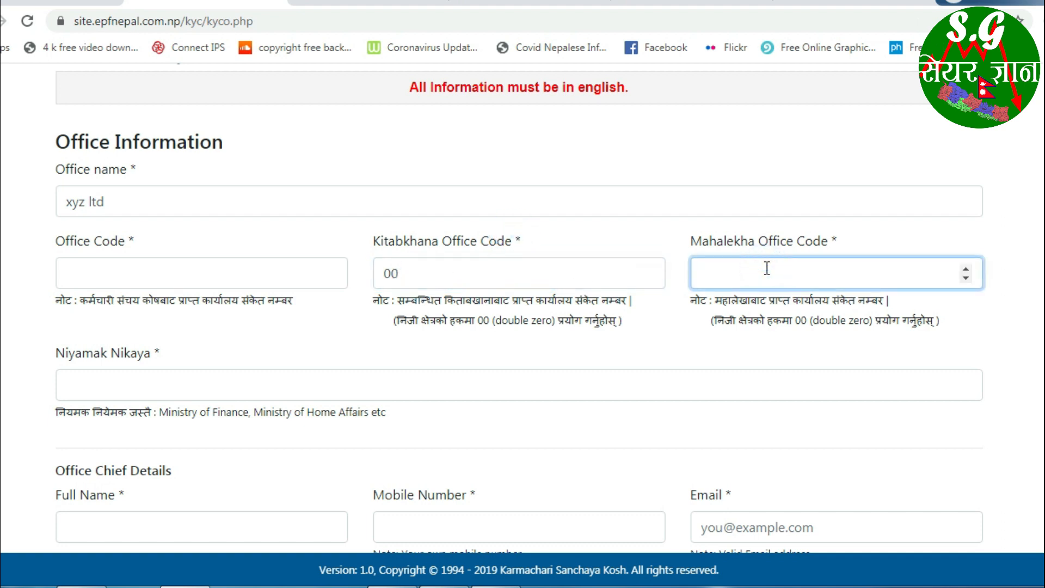
double_click(833, 240)
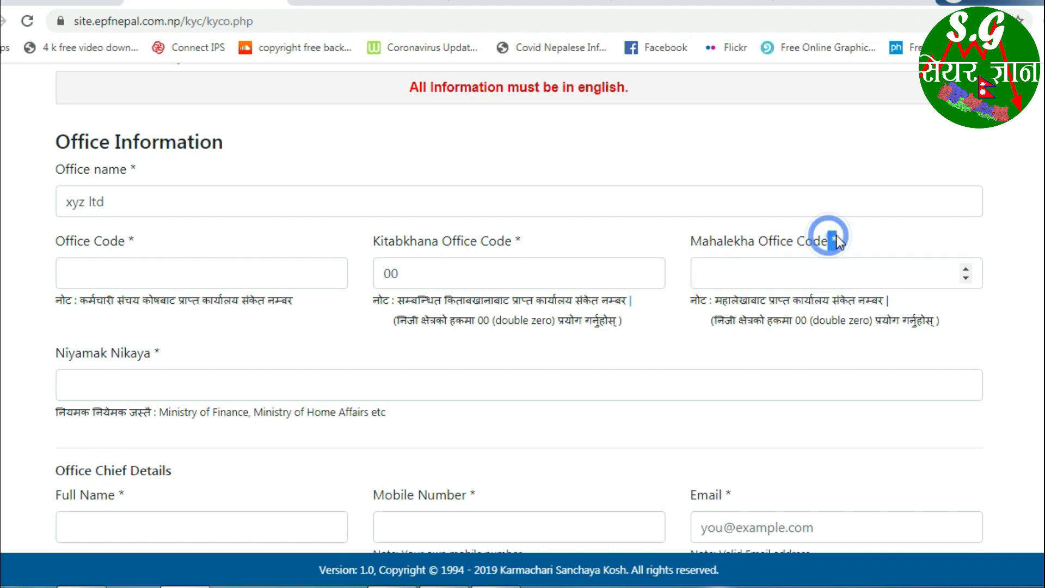
click(828, 264)
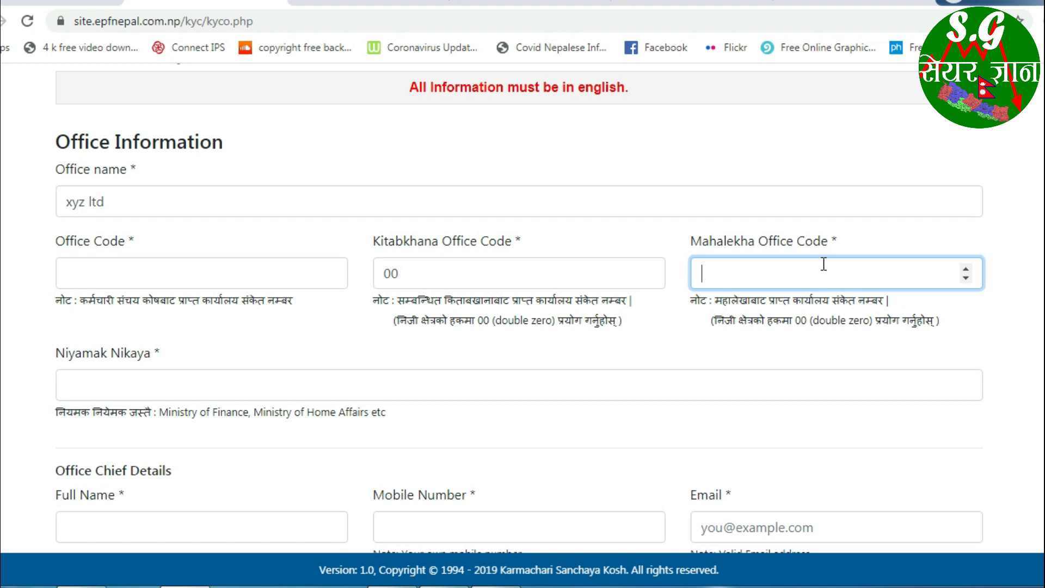
text(00)
double_click(833, 240)
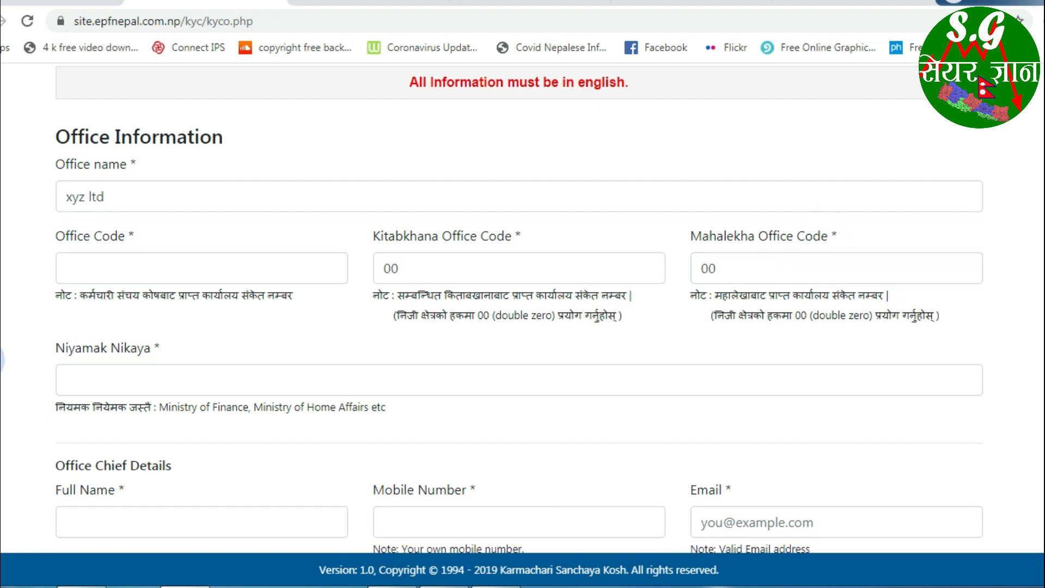
- Point out the Niyamak Nikaya field and its note with example ministries, leaving the field blank
scroll(63, 358, down, 2)
click(88, 300)
scroll(519, 308, down, 2)
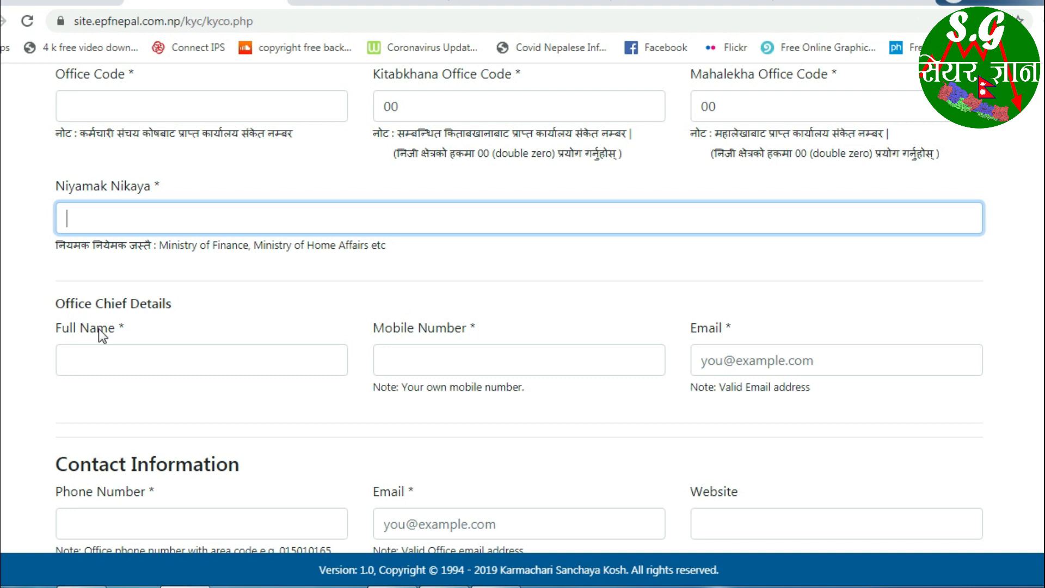
click(231, 243)
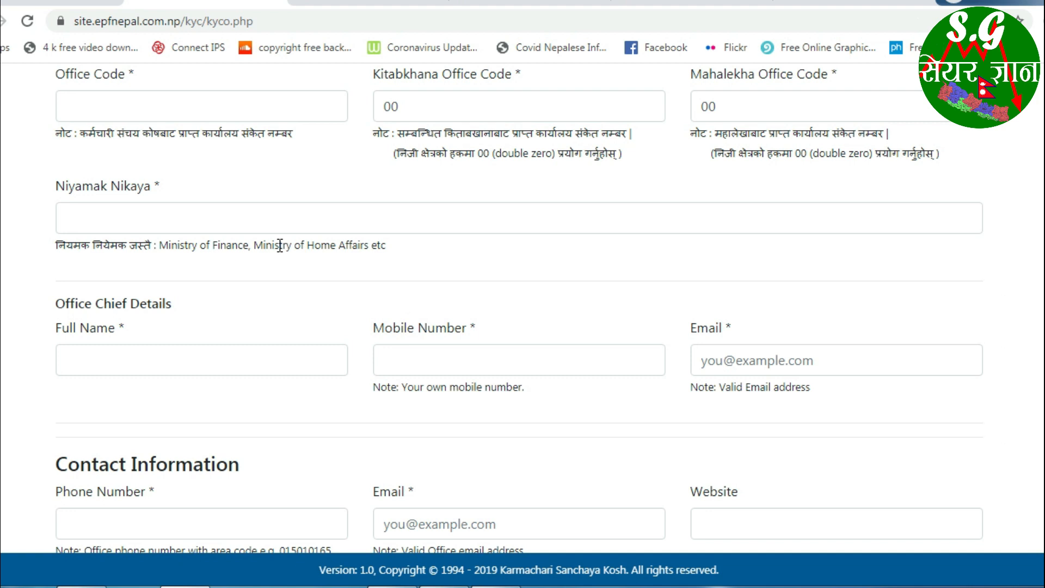
click(212, 218)
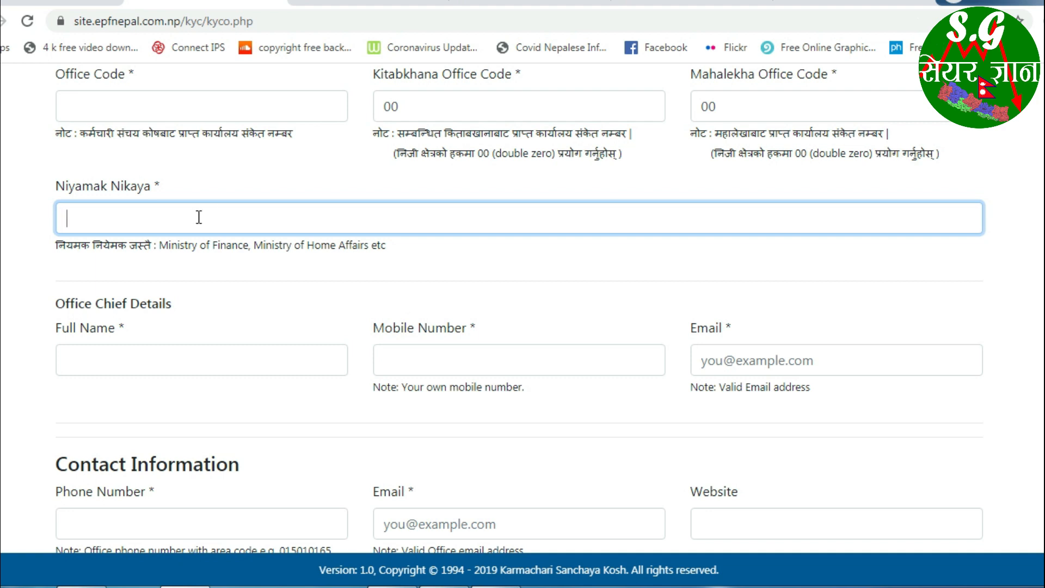
- Go through the Office Chief Details and Contact Information fields of the KYCO form without filling them in
scroll(198, 215, down, 3)
click(137, 194)
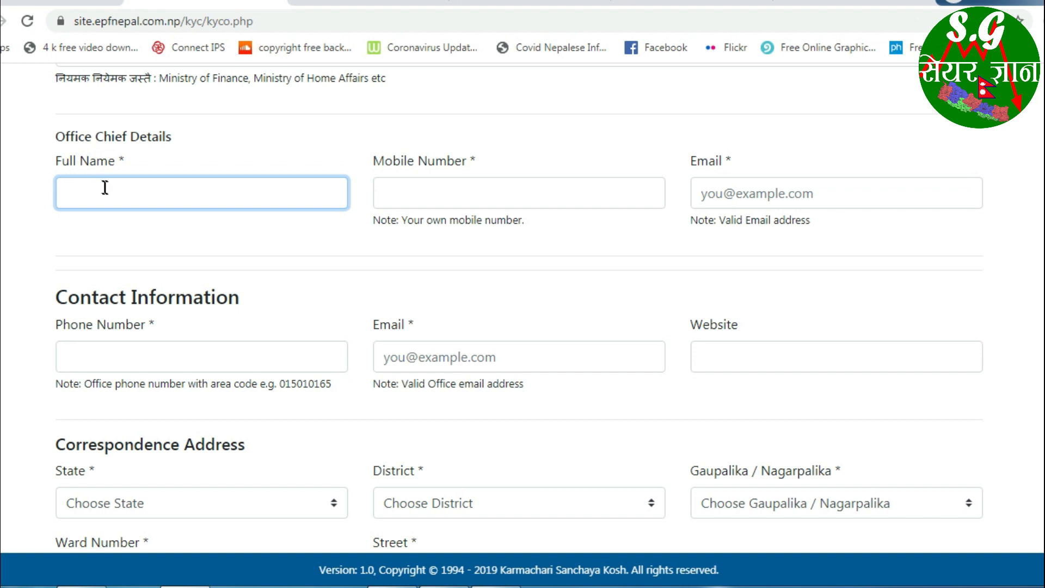
click(473, 194)
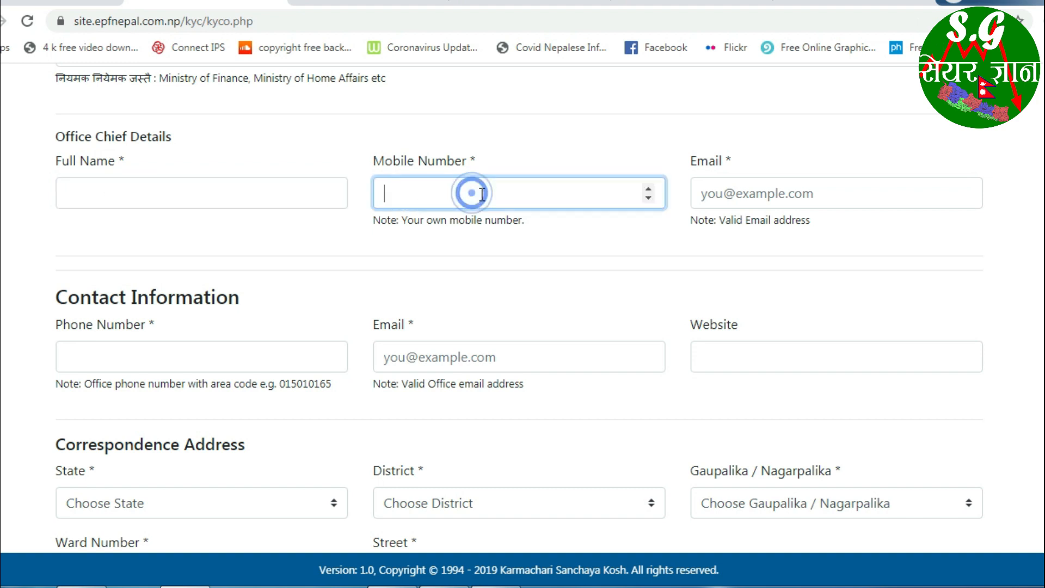
click(863, 198)
scroll(862, 198, down, 2)
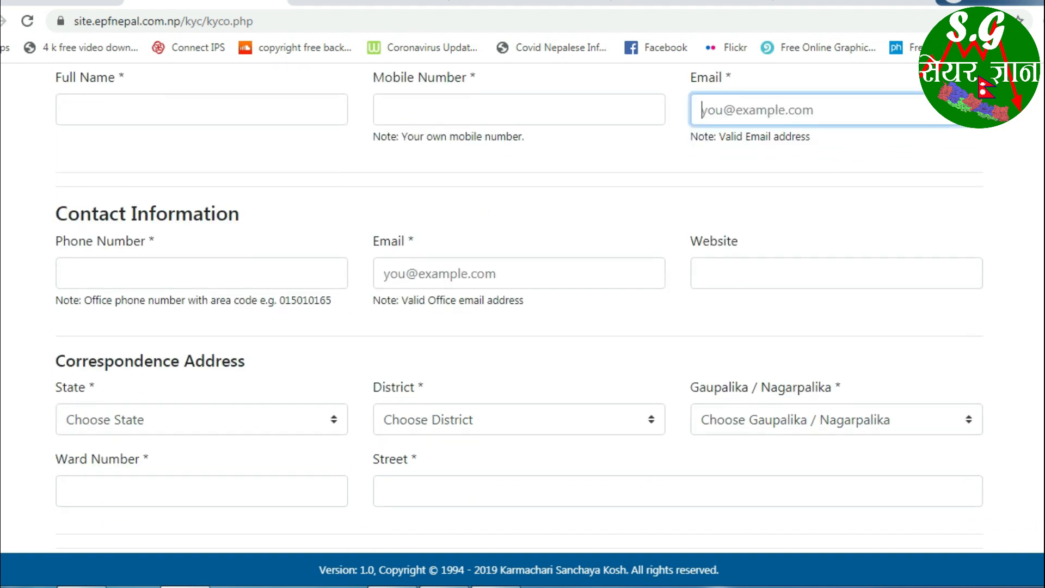
click(85, 274)
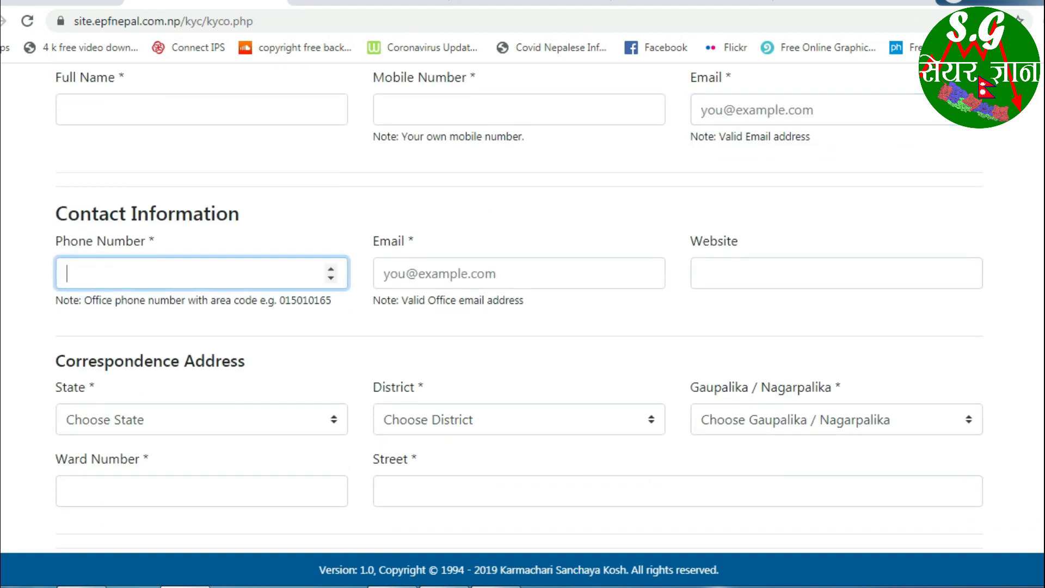
scroll(523, 305, down, 2)
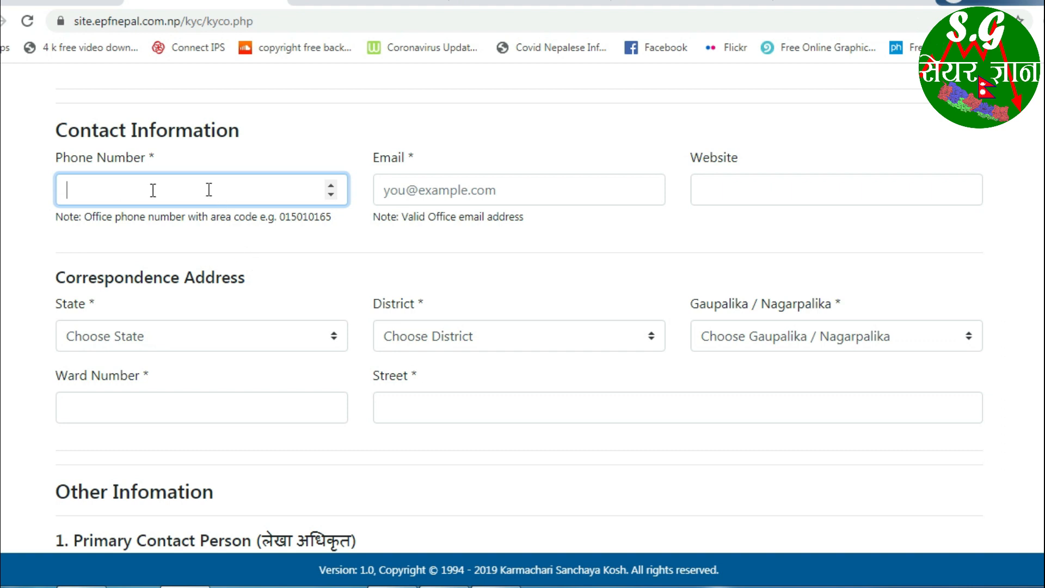
click(574, 200)
click(777, 199)
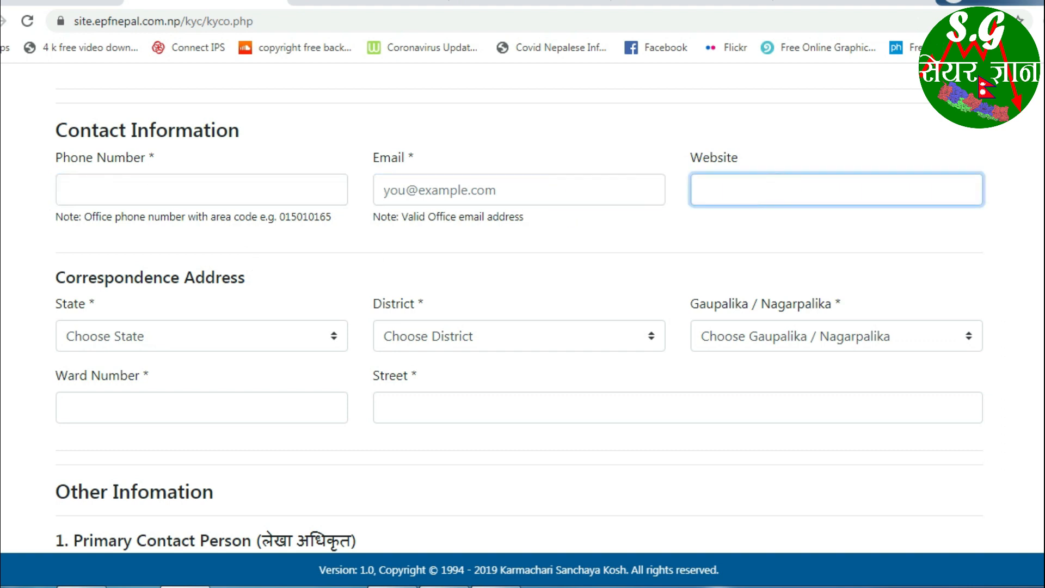
- Examine the Correspondence Address fields, including the state and municipality choices, ward number and required street, without entering anything
scroll(375, 249, down, 2)
click(109, 242)
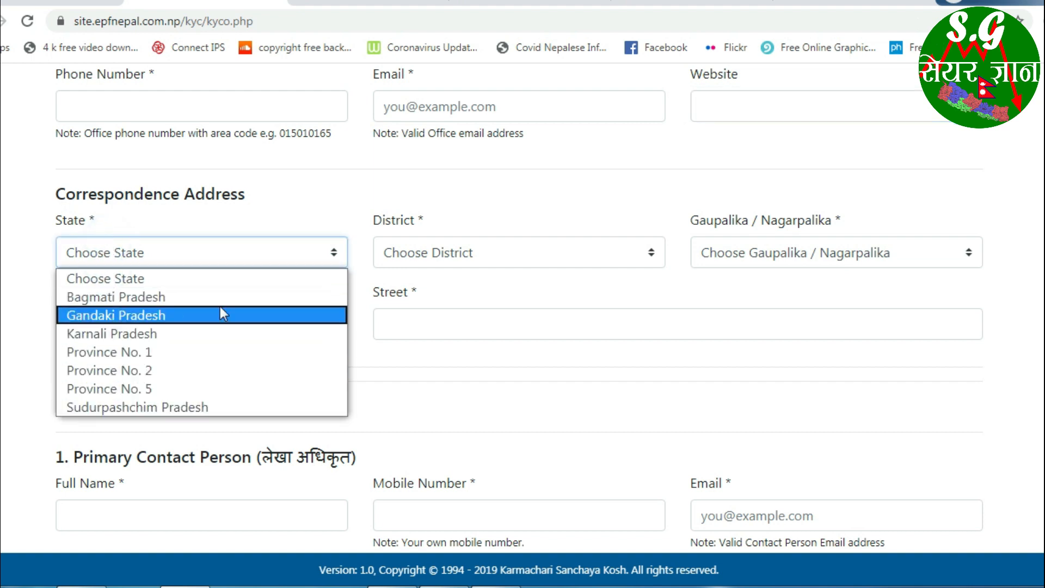
click(466, 263)
click(763, 252)
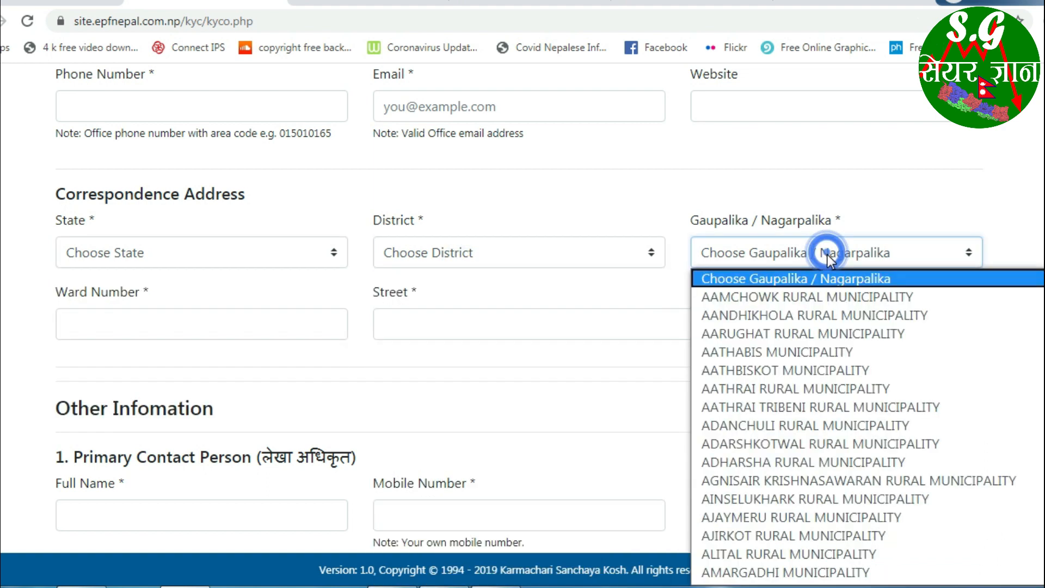
click(954, 223)
scroll(954, 224, down, 1)
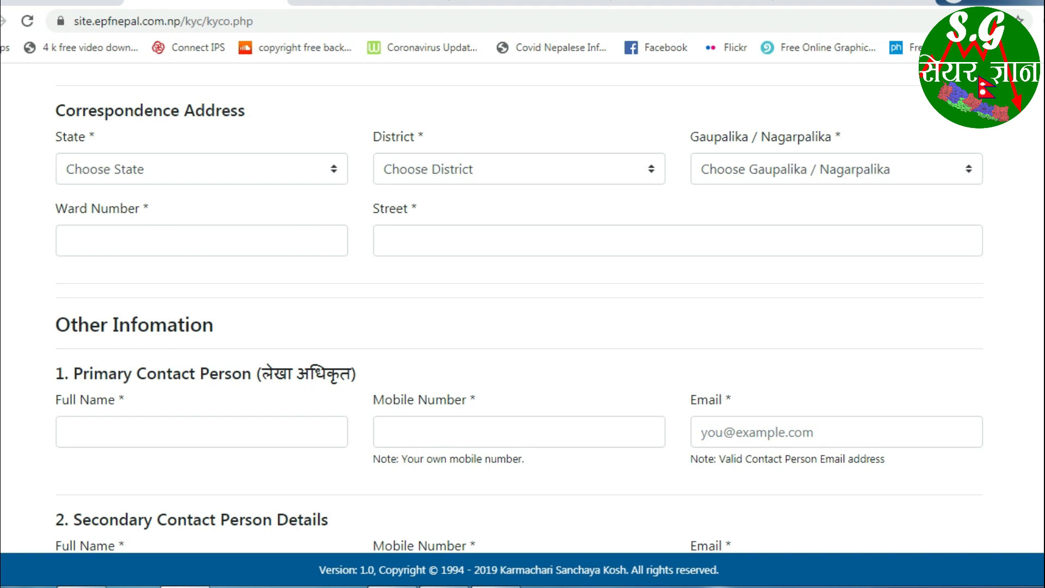
scroll(523, 309, up, 1)
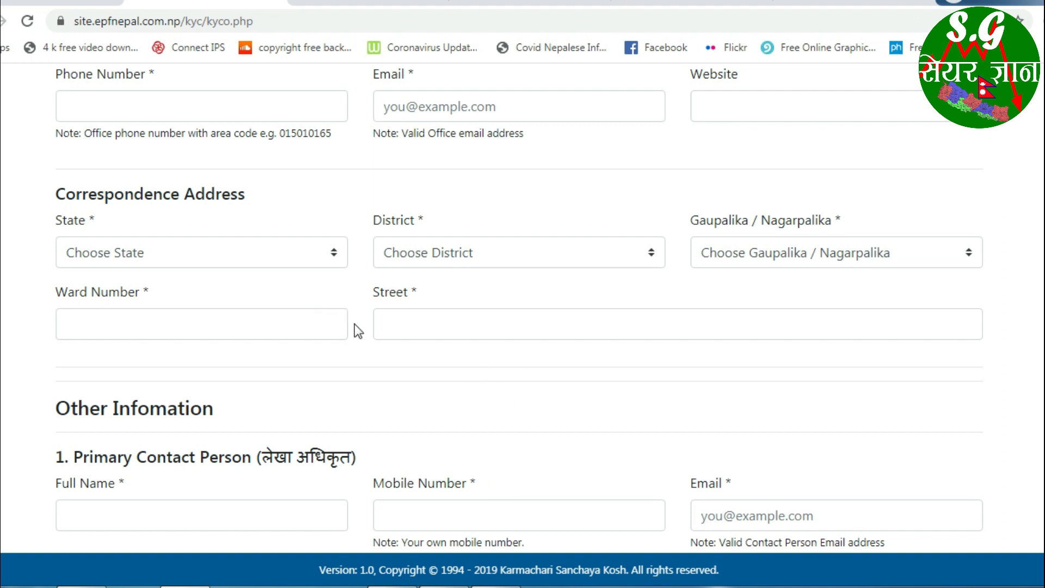
click(128, 313)
click(420, 324)
double_click(412, 291)
click(421, 325)
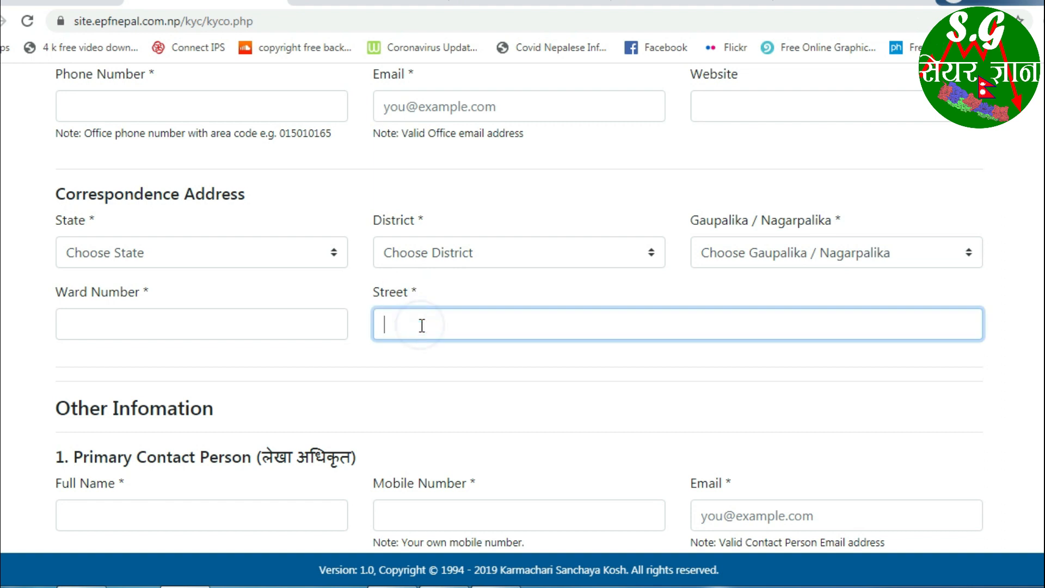
drag(405, 288, 435, 289)
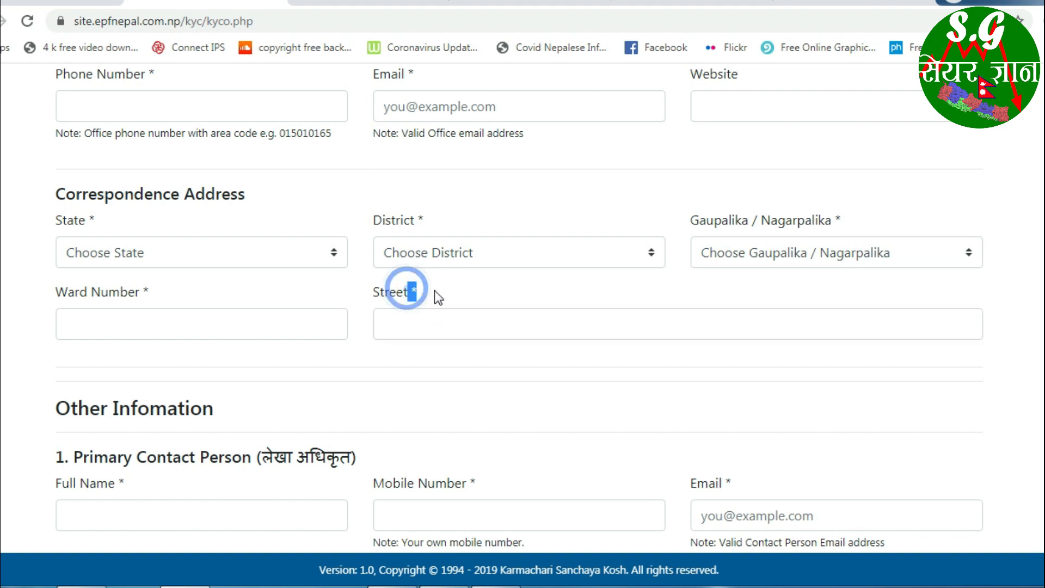
- Go through the Primary Contact Person fields and highlight the accounts officer label (लेखा अधिकृत) in the section heading
scroll(522, 308, down, 3)
scroll(523, 307, down, 2)
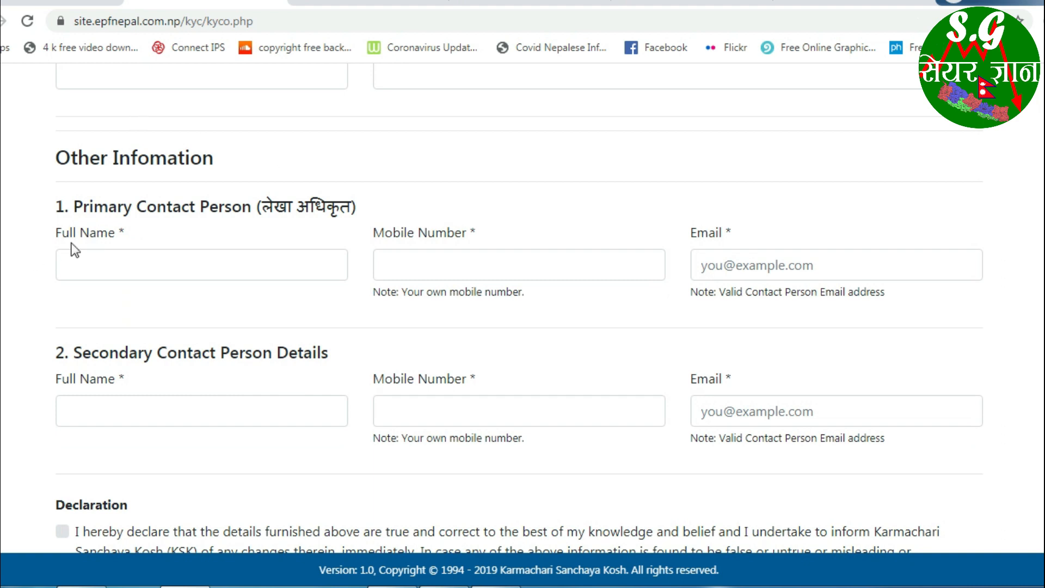
click(102, 267)
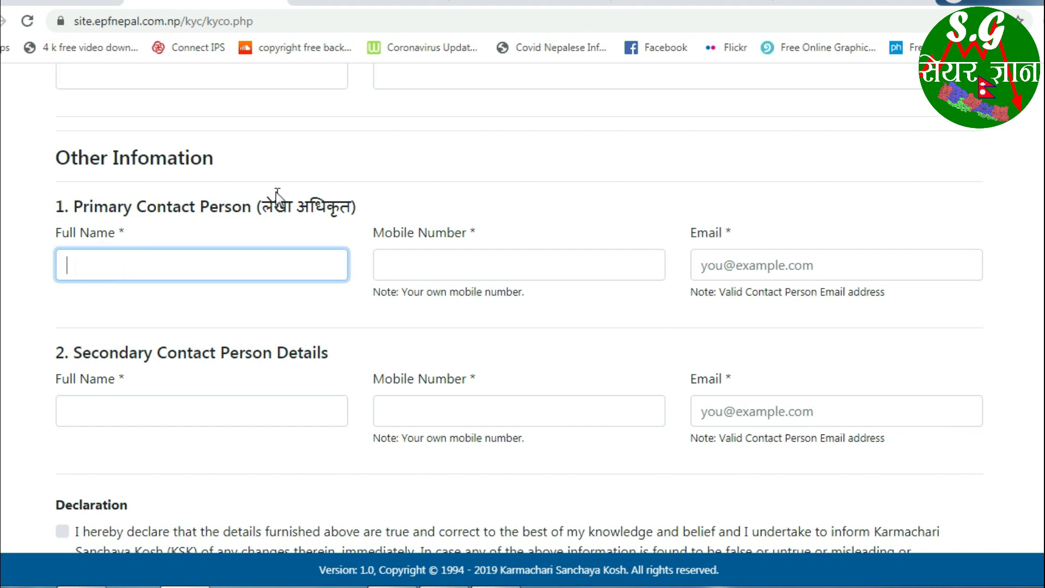
drag(263, 216, 352, 210)
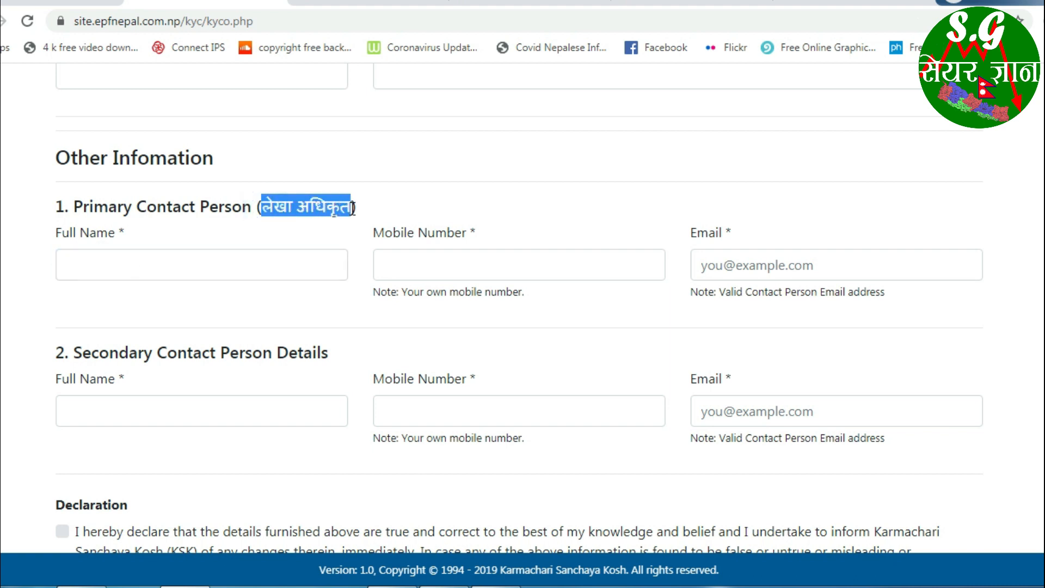
click(83, 260)
click(581, 263)
click(835, 258)
scroll(202, 362, down, 2)
scroll(201, 362, up, 1)
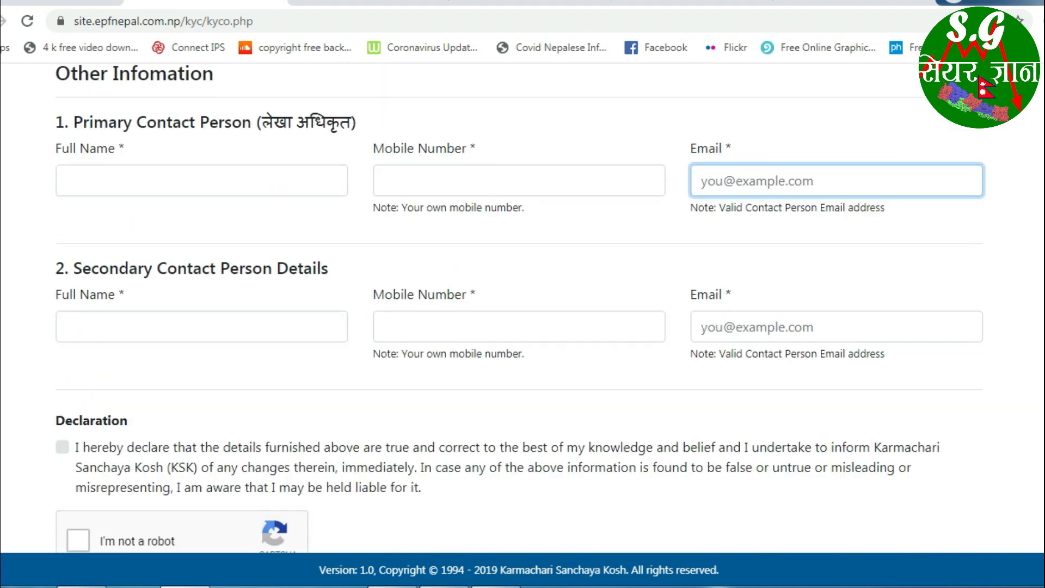
scroll(280, 252, up, 2)
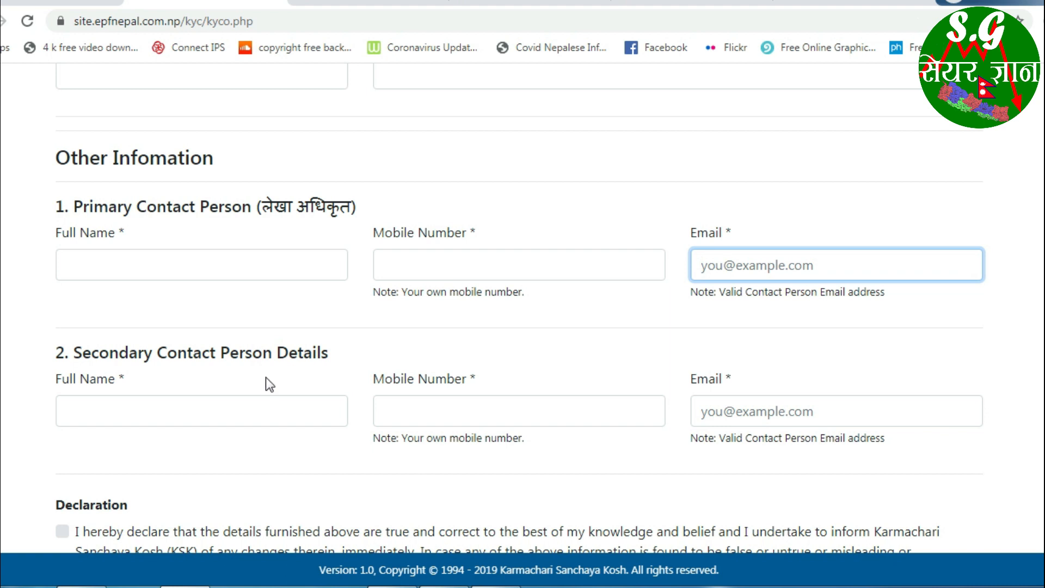
- Point out the full name, mobile number and email fields under Secondary Contact Person Details, leaving them blank
scroll(261, 381, down, 2)
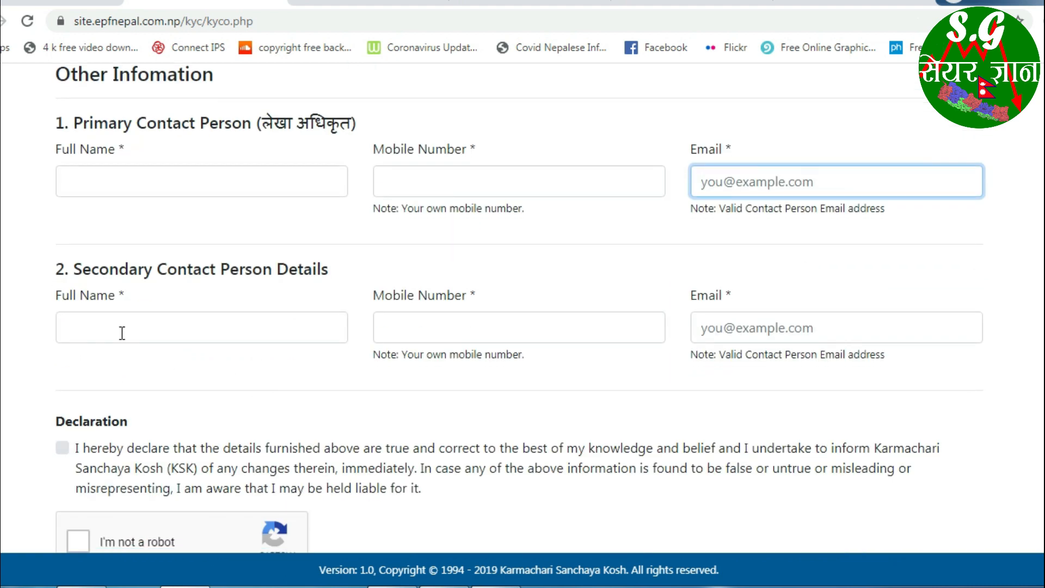
click(101, 326)
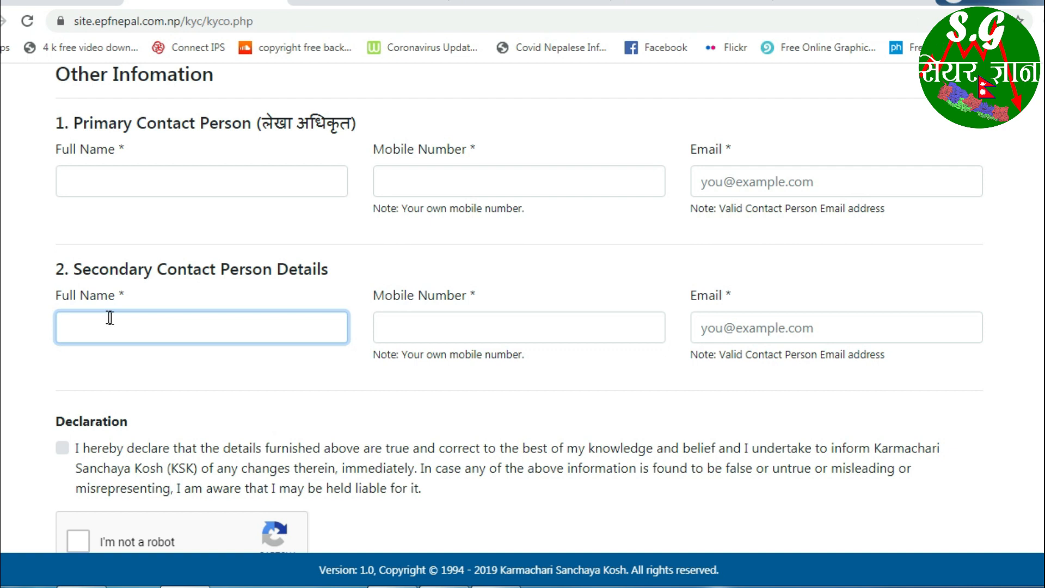
click(475, 321)
click(826, 322)
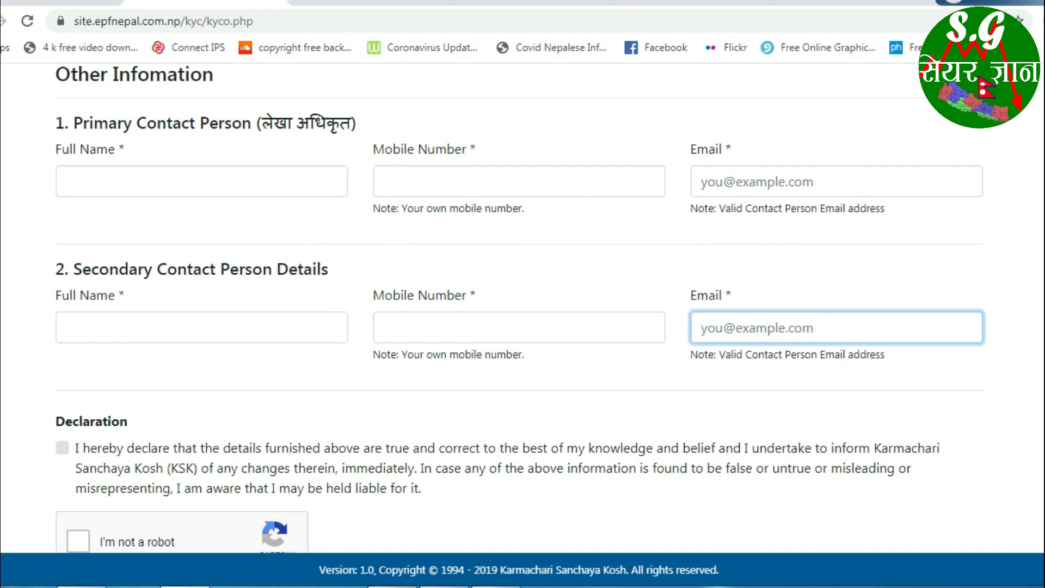
scroll(17, 360, down, 2)
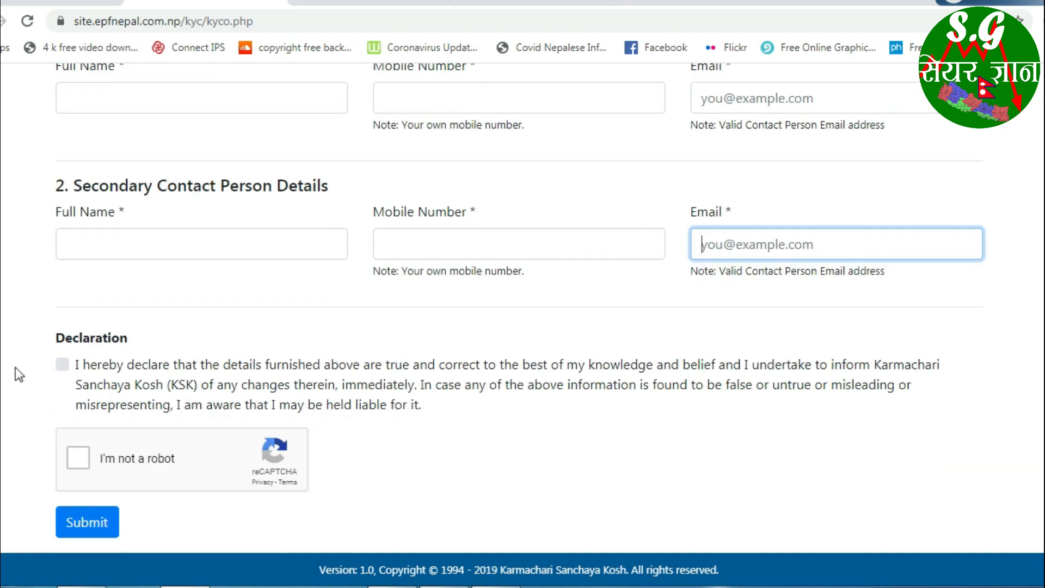
- Accept the declaration and complete the reCAPTCHA by selecting and verifying the traffic light squares
click(63, 364)
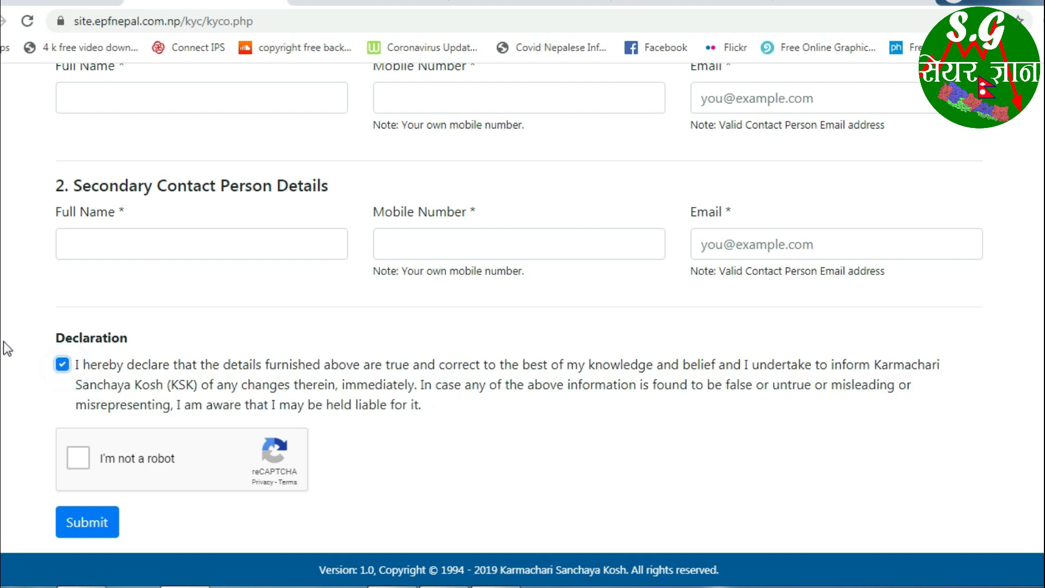
click(82, 458)
scroll(8, 408, down, 1)
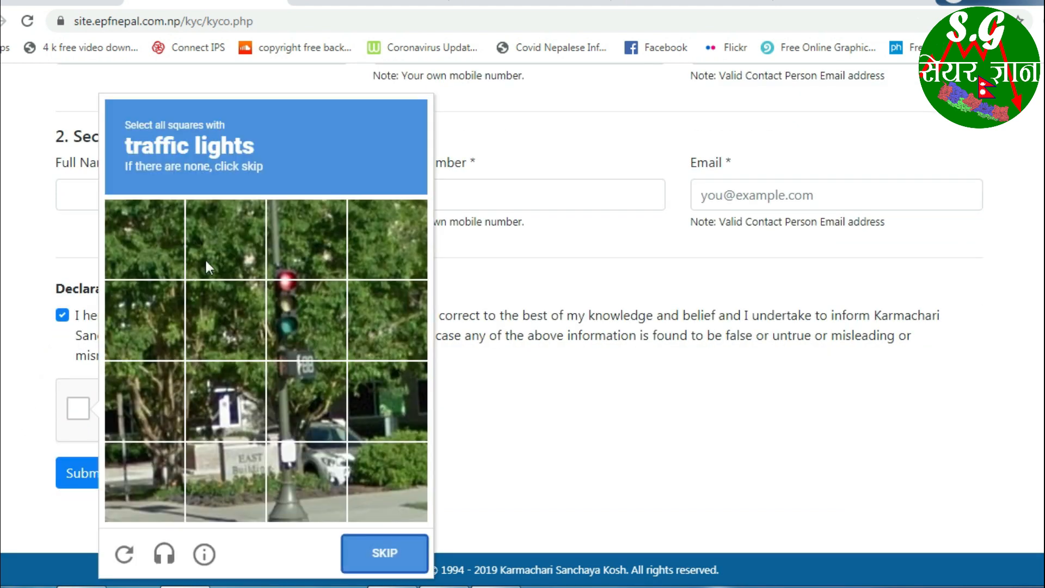
click(295, 266)
click(293, 321)
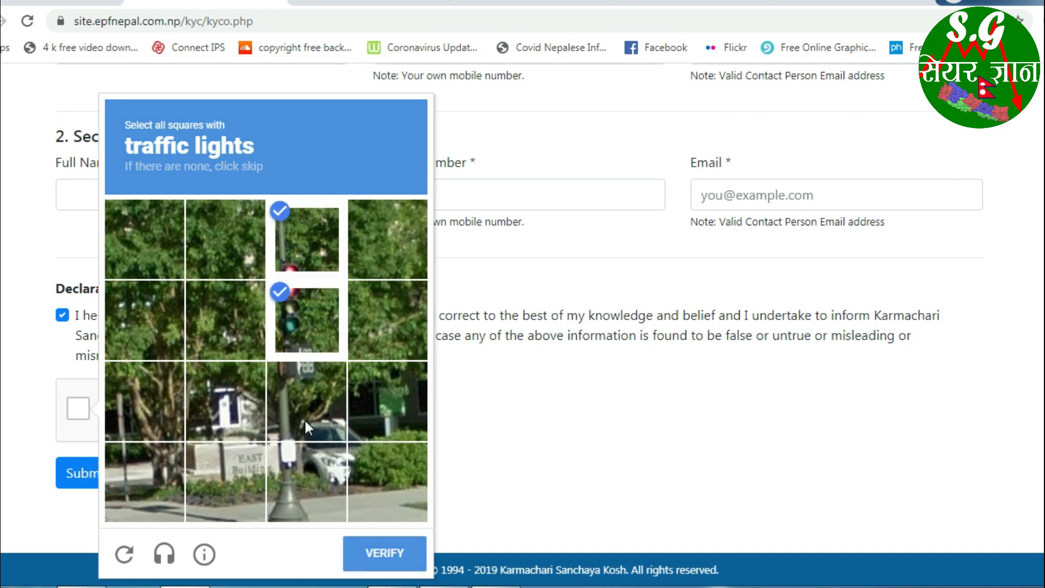
click(306, 378)
click(306, 322)
click(306, 322)
click(305, 495)
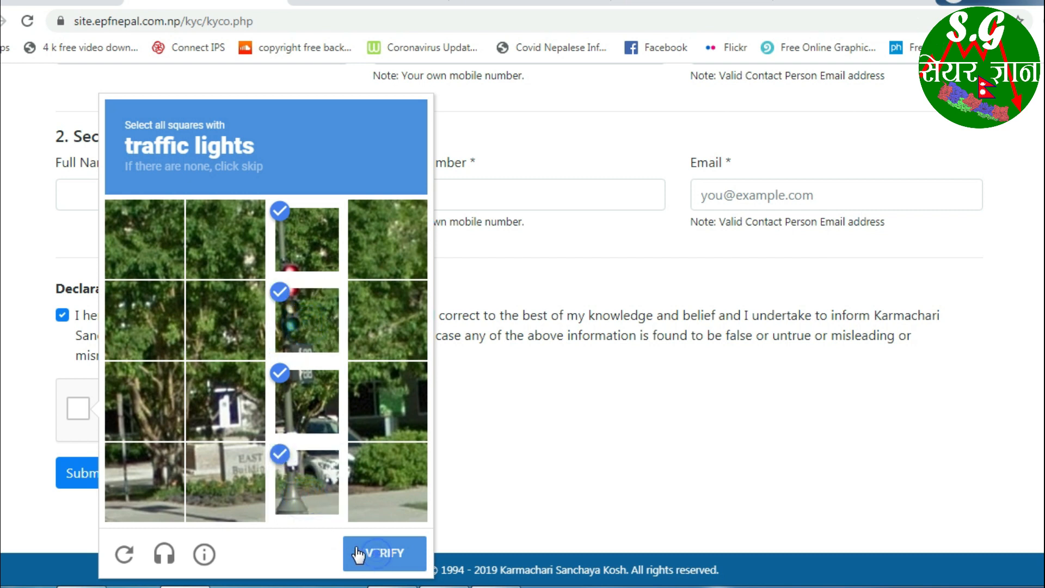
click(375, 553)
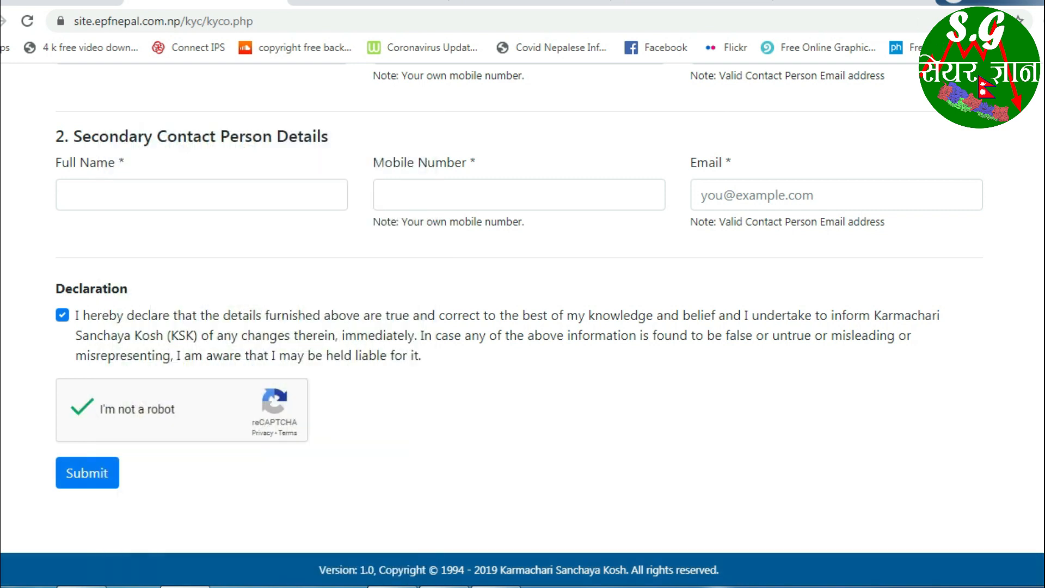
- Try to submit the KYCO form and return to the Special Loan Eligibility Status page
scroll(520, 310, up, 2)
scroll(520, 310, down, 2)
click(88, 479)
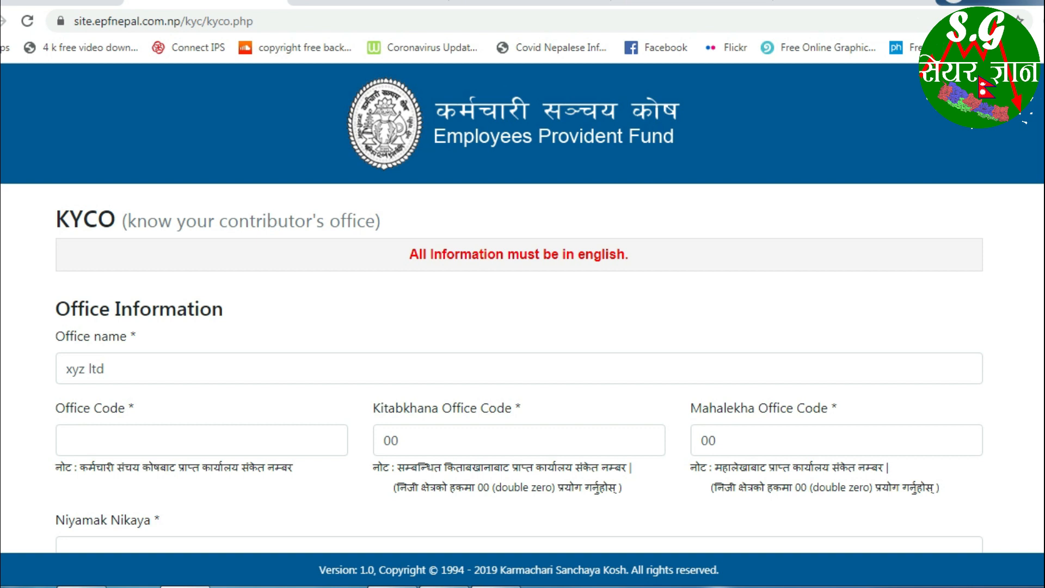
click(20, 3)
click(343, 3)
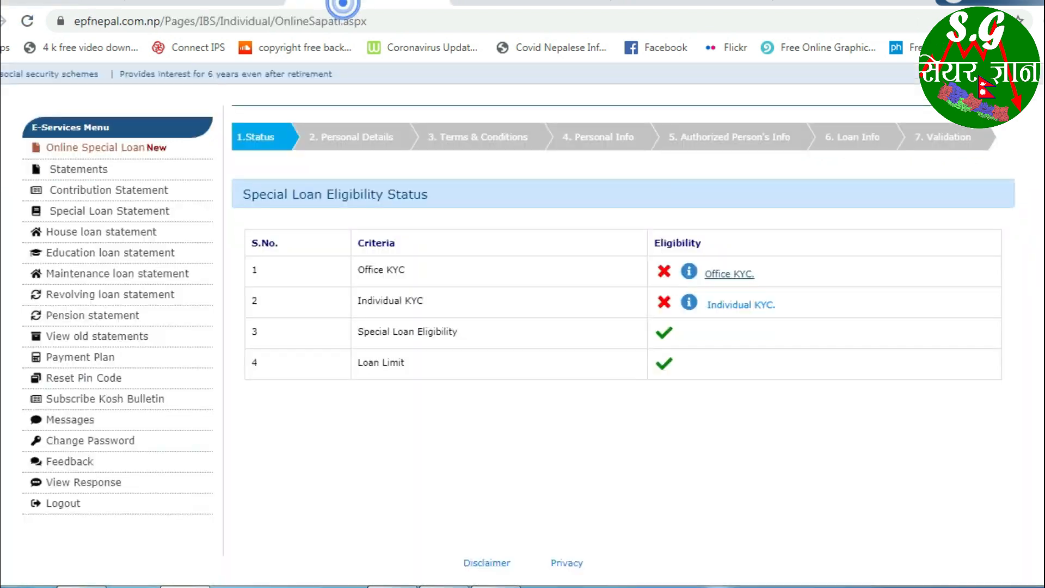